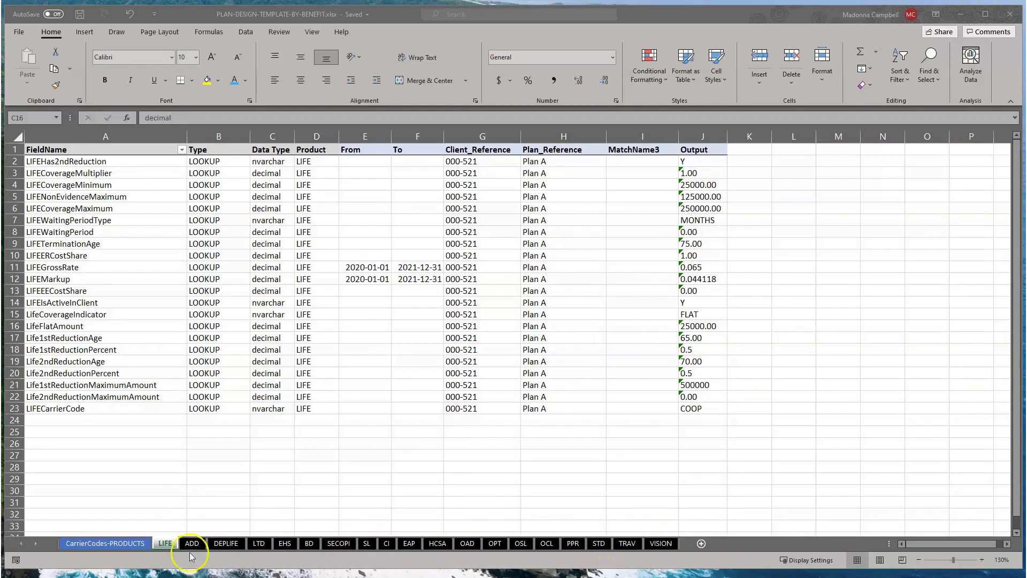
# - Bring up the workbook and scroll through the CarrierCodes-PRODUCTS sheet's provider and product list
pyautogui.click(88, 549)
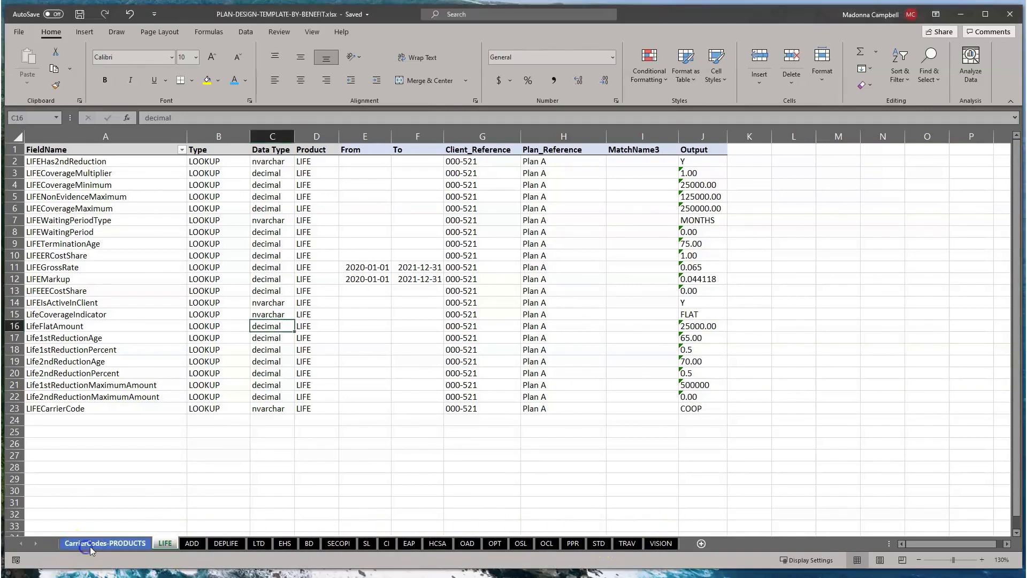
pyautogui.click(95, 547)
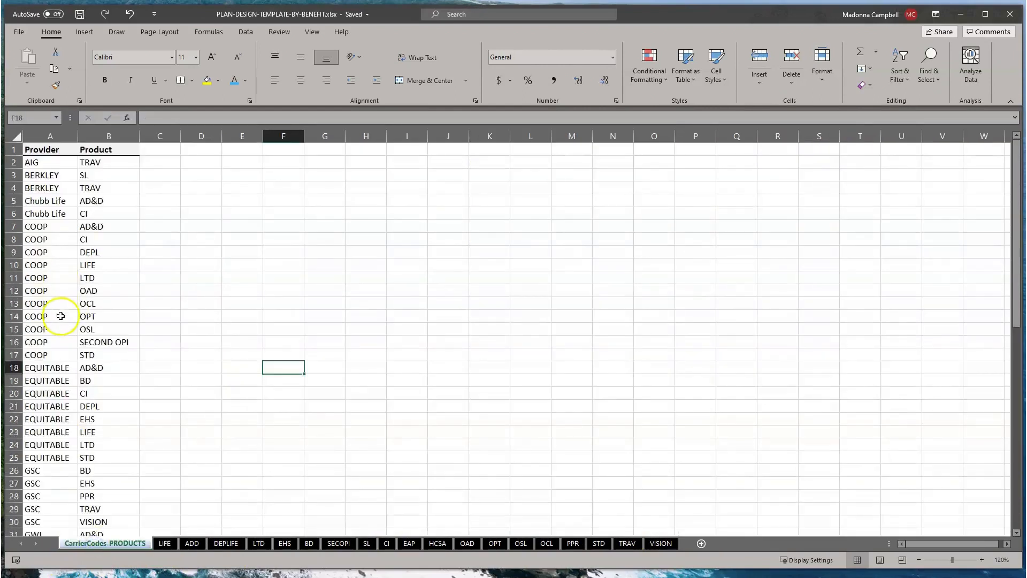
pyautogui.scroll(-3, 60, 312)
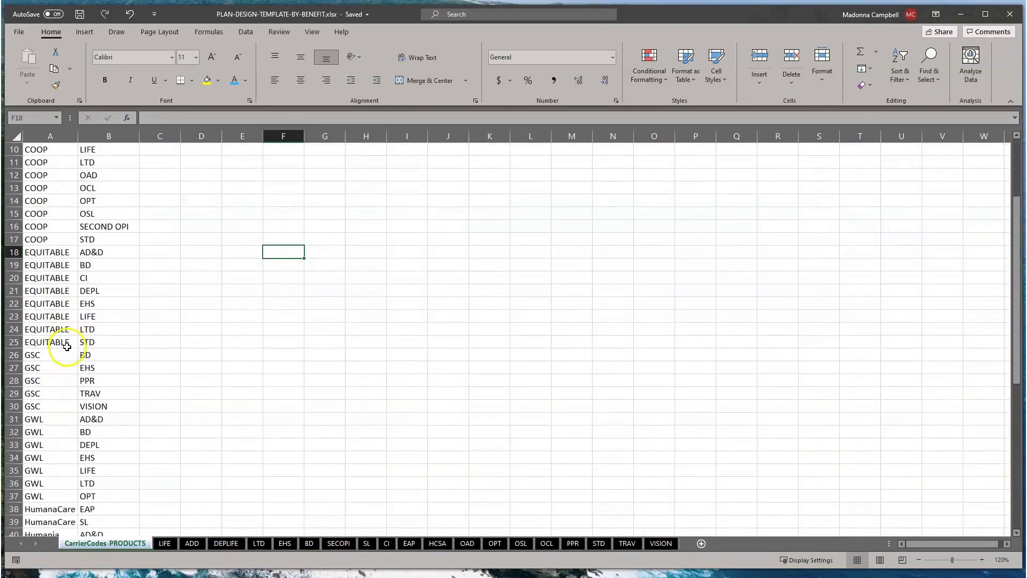
pyautogui.scroll(-3, 67, 347)
pyautogui.scroll(6, 69, 351)
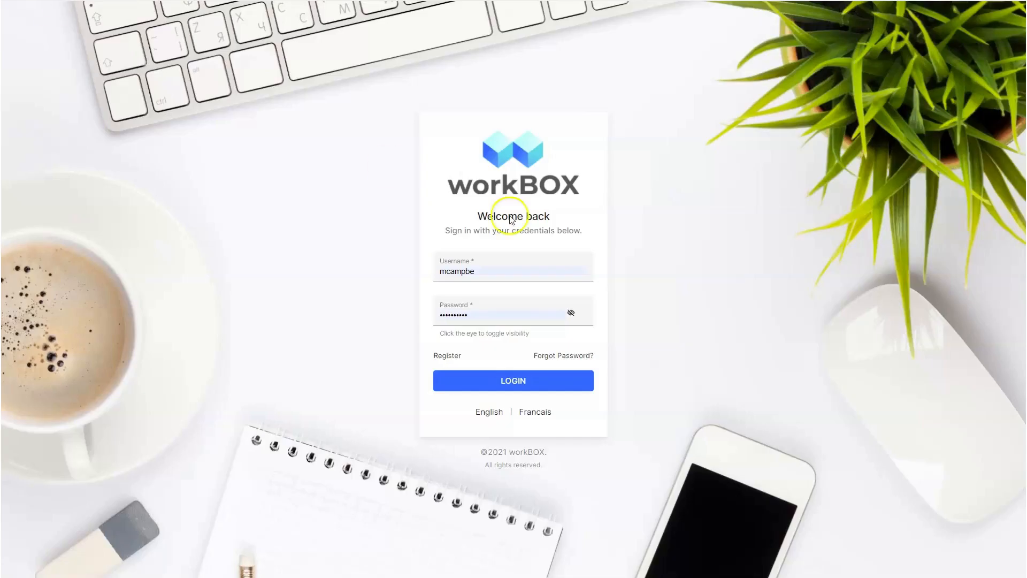
# - Sign in, filter Members to Zesty Client, and browse for a file to load
pyautogui.click(544, 382)
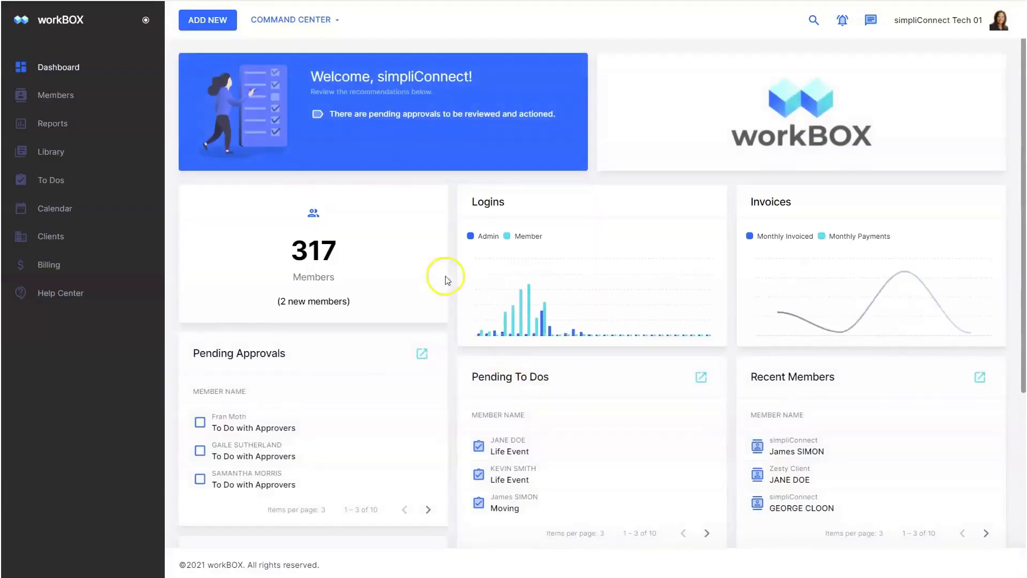
pyautogui.click(100, 96)
pyautogui.click(466, 210)
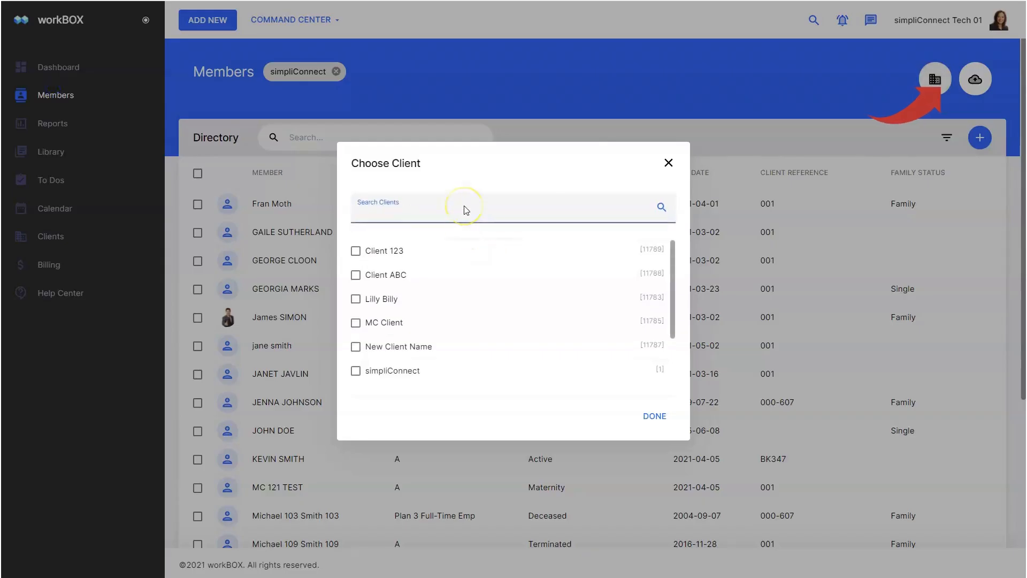
pyautogui.write('zest')
pyautogui.click(396, 252)
pyautogui.click(655, 415)
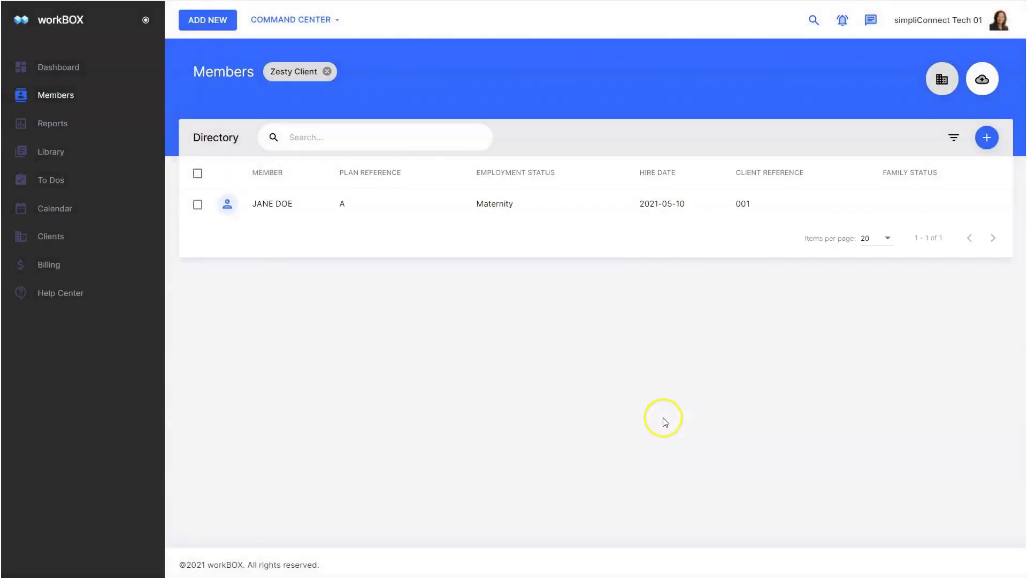
pyautogui.click(982, 81)
pyautogui.click(360, 253)
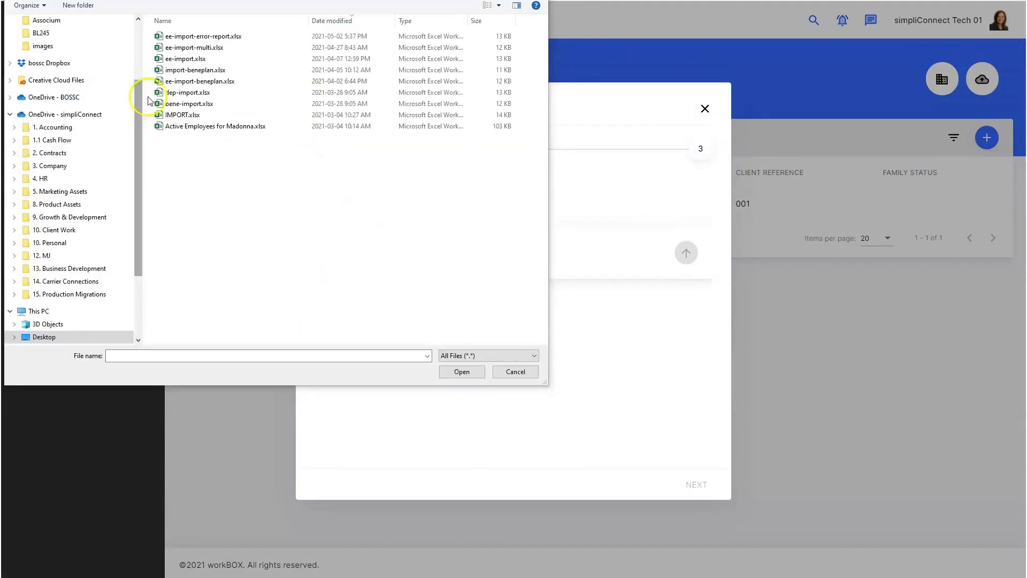
# - Upload ee-import.xlsx, use its ee-import worksheet, and accept the field mapping
pyautogui.doubleClick(189, 61)
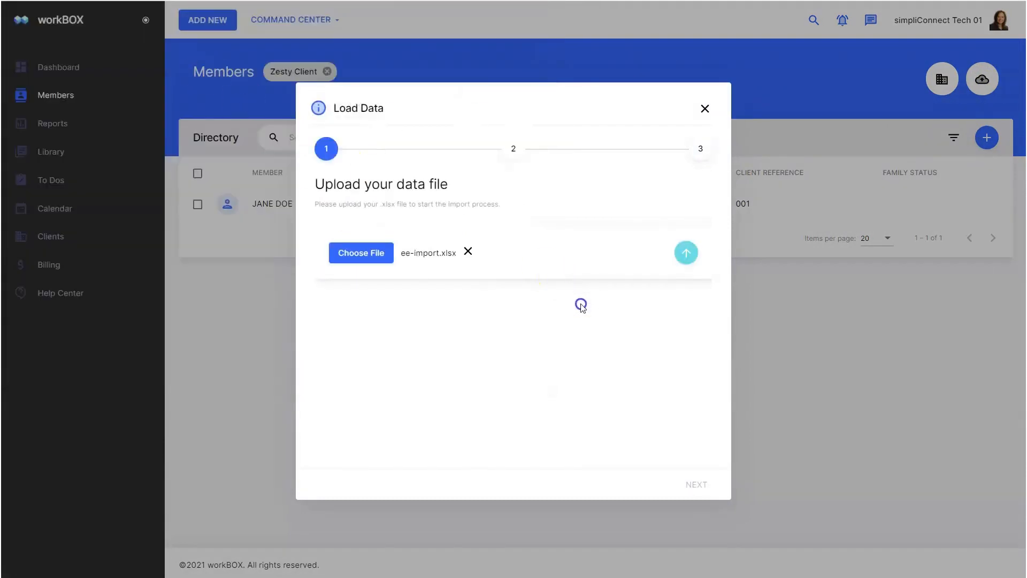
pyautogui.click(686, 253)
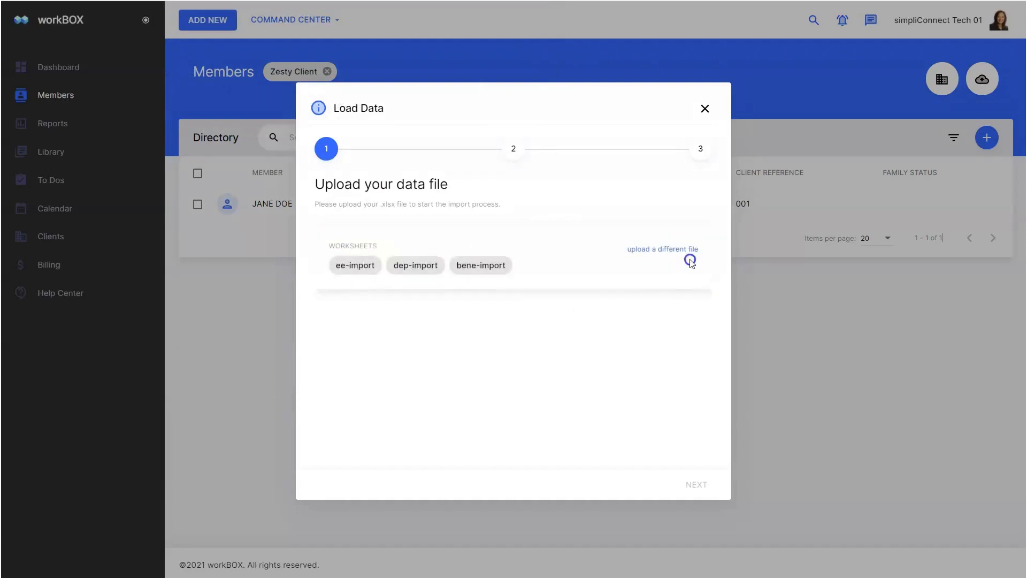
pyautogui.click(352, 266)
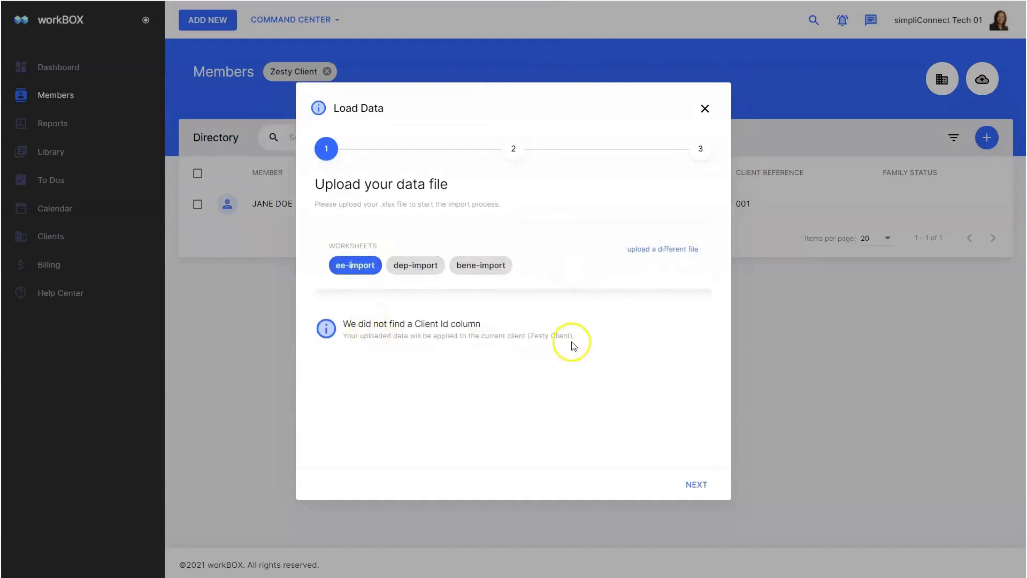
pyautogui.click(696, 484)
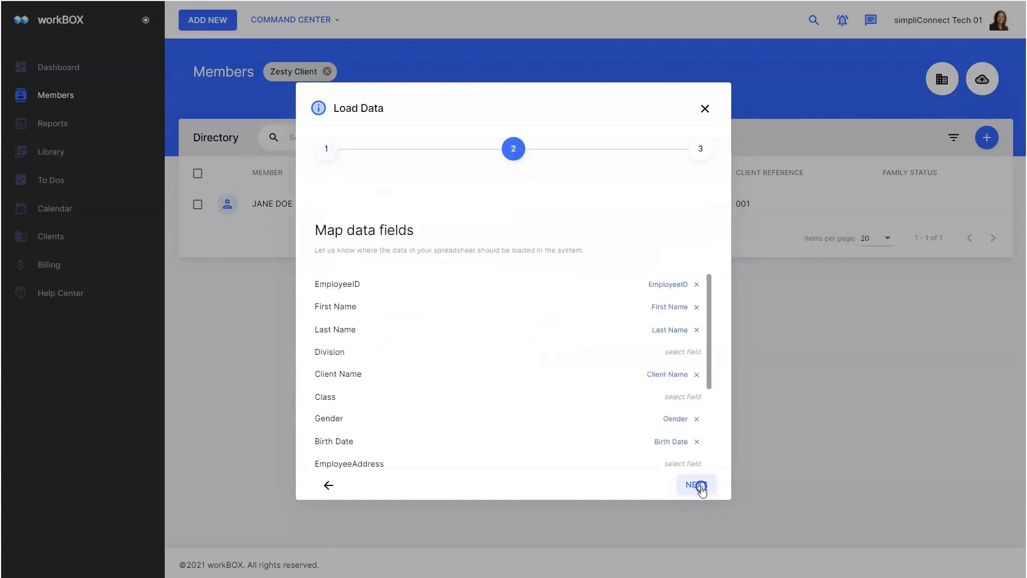
pyautogui.scroll(-5, 685, 329)
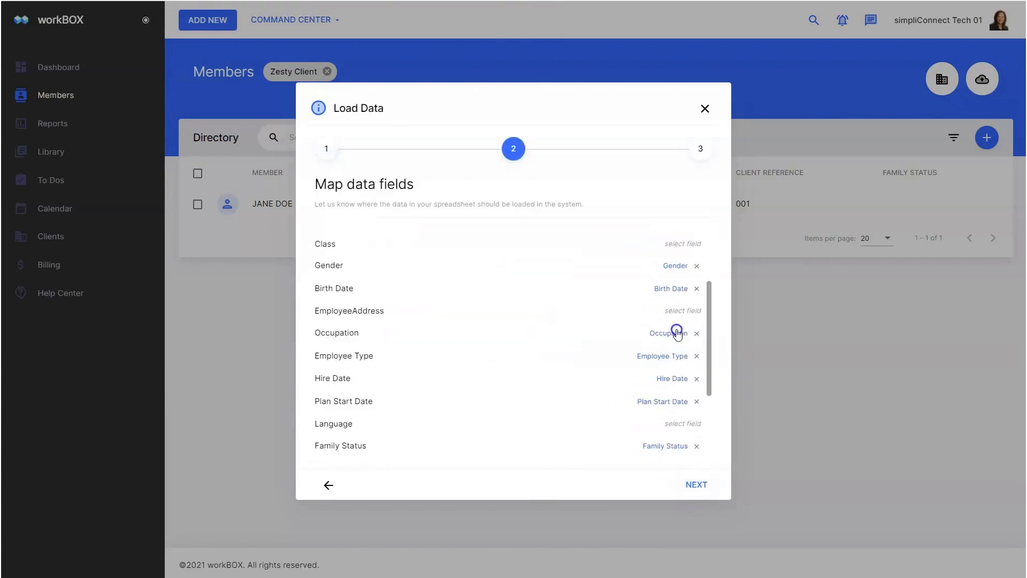
pyautogui.scroll(-1, 678, 334)
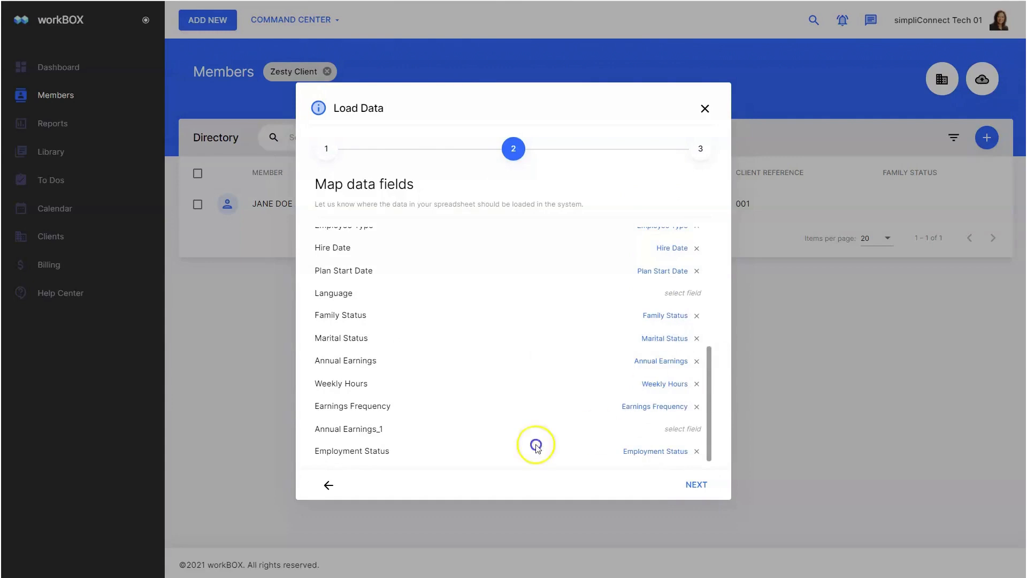
pyautogui.click(673, 461)
pyautogui.click(694, 485)
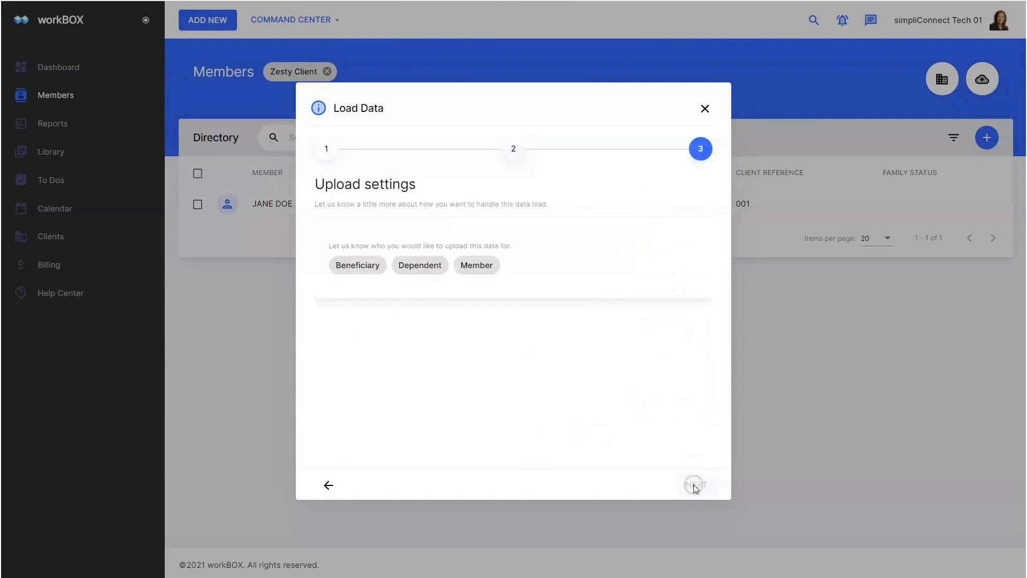
# - Load the data as members identified by EmployeeID and run the import
pyautogui.click(479, 265)
pyautogui.click(610, 367)
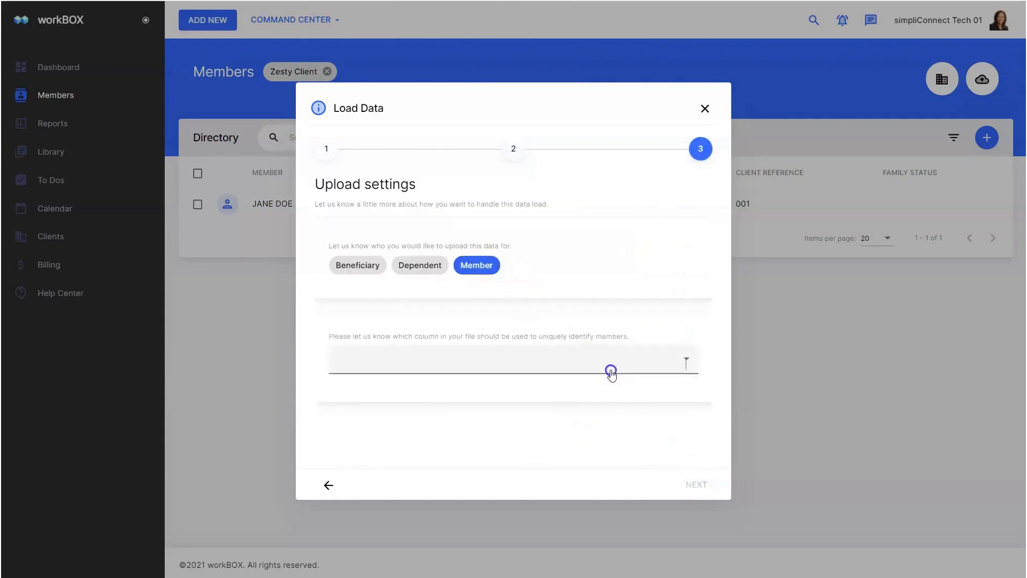
pyautogui.click(446, 367)
pyautogui.click(698, 488)
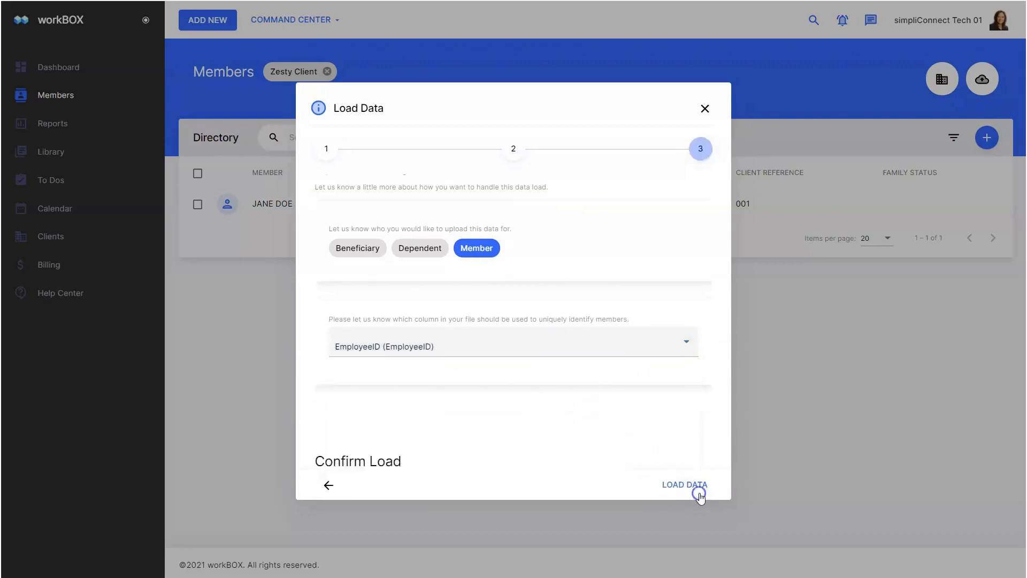
pyautogui.click(687, 485)
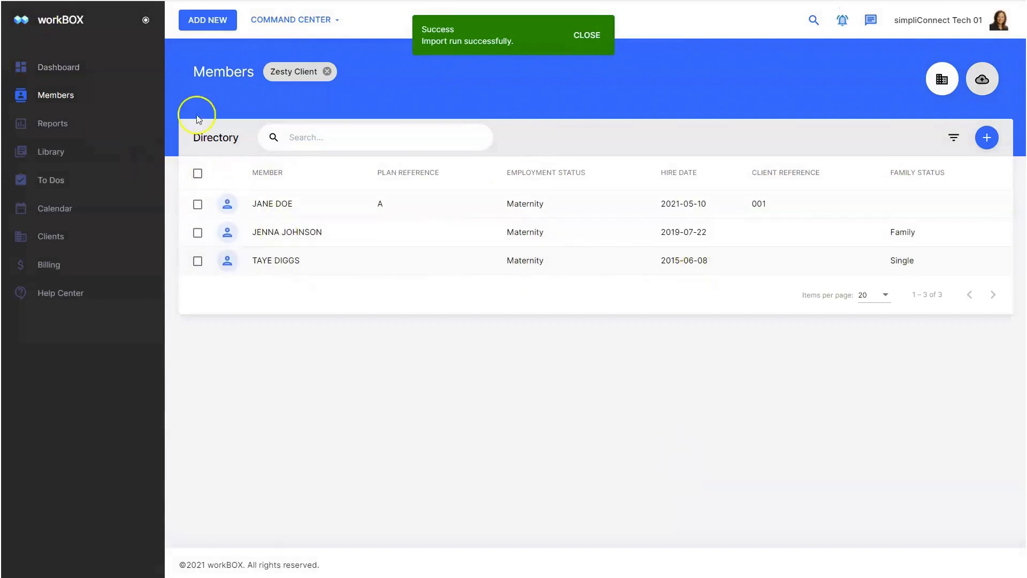
# - Review both newly imported members' profiles, then browse for another file to load
pyautogui.click(286, 232)
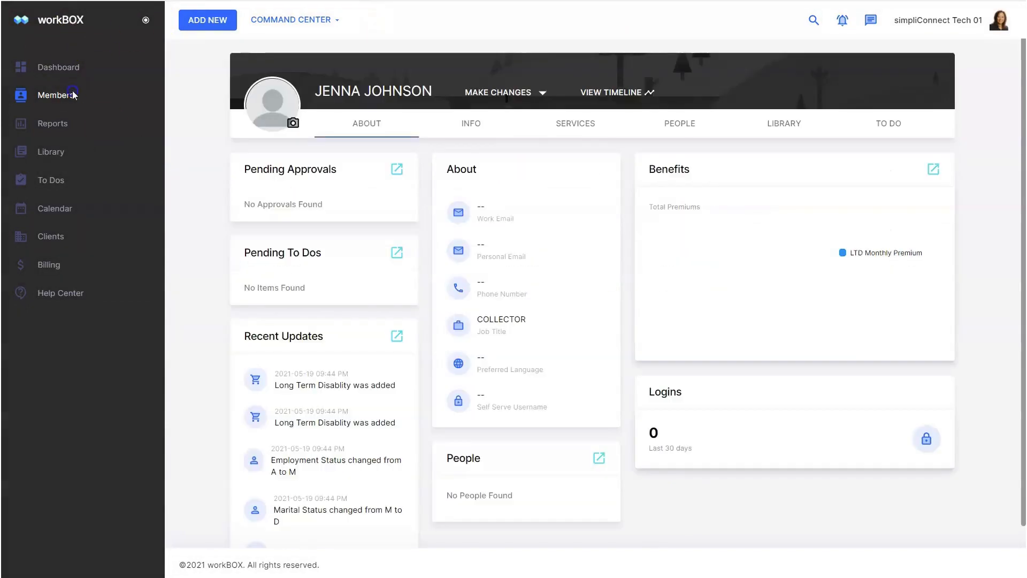
pyautogui.click(465, 124)
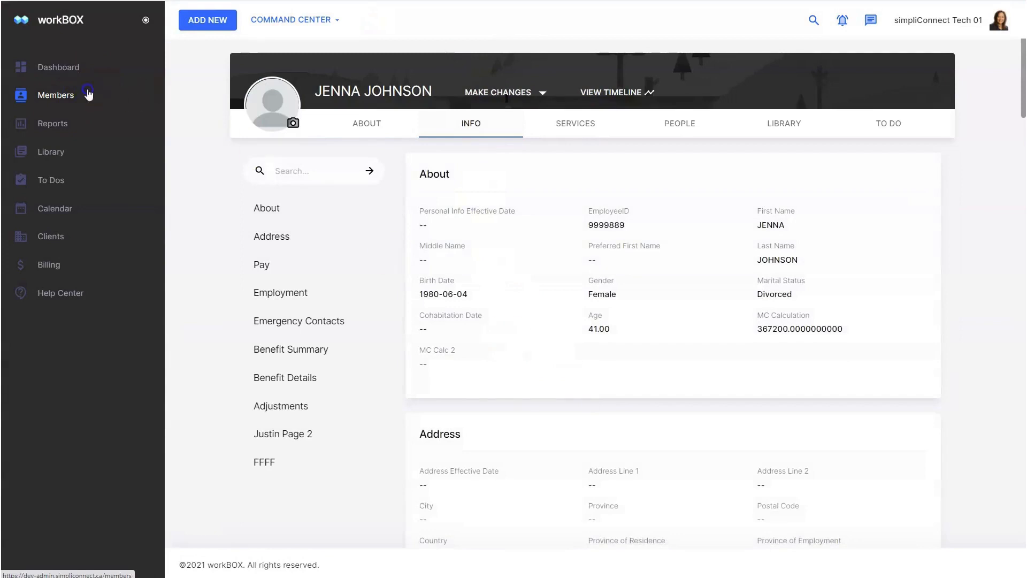
pyautogui.click(101, 94)
pyautogui.click(275, 262)
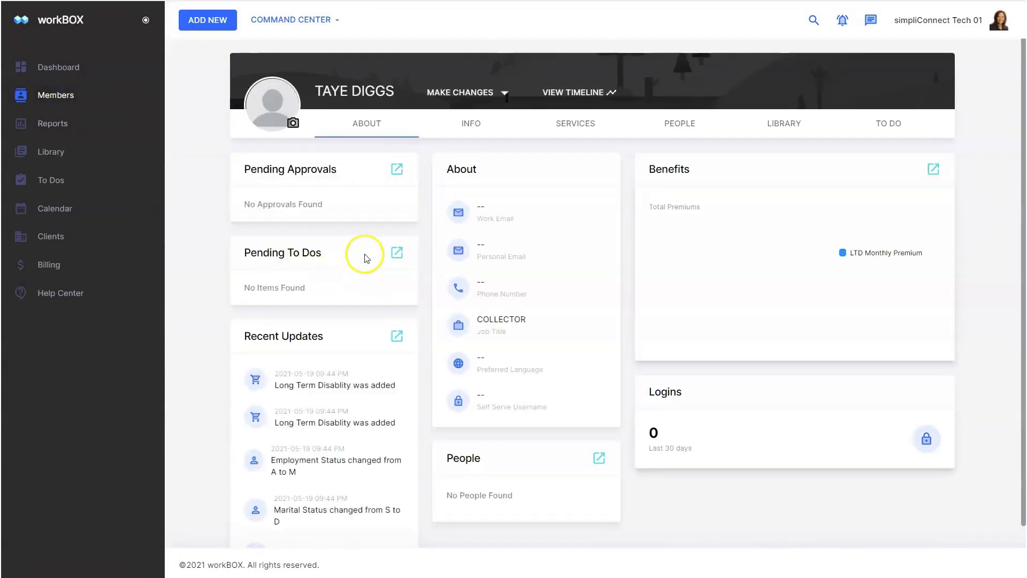
pyautogui.click(56, 95)
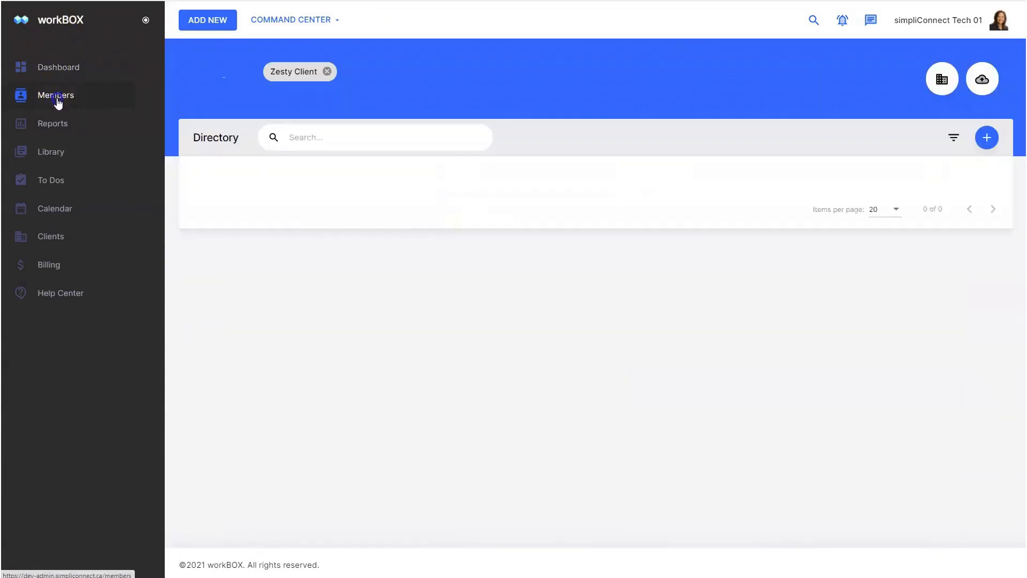
pyautogui.click(982, 78)
pyautogui.click(386, 261)
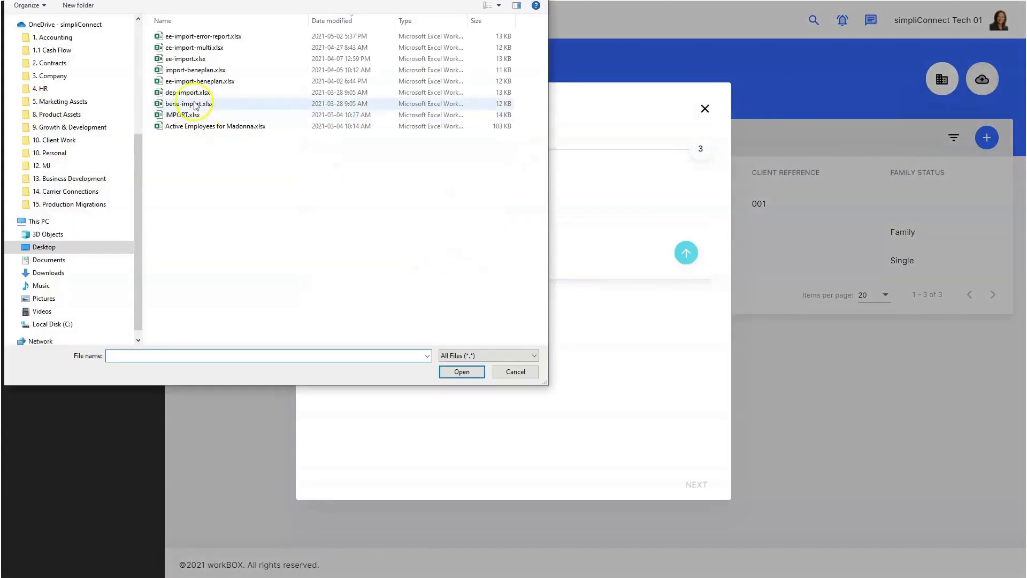
# - Upload ee-import.xlsx and map Smoker Status to the Smoker Status (Y/N) field
pyautogui.click(187, 59)
pyautogui.doubleClick(189, 59)
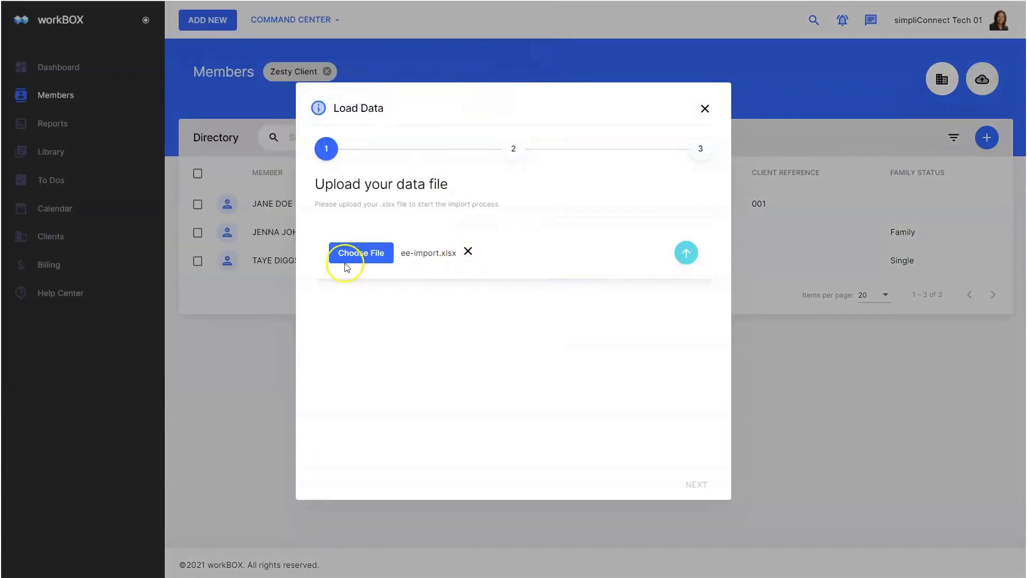
pyautogui.click(689, 252)
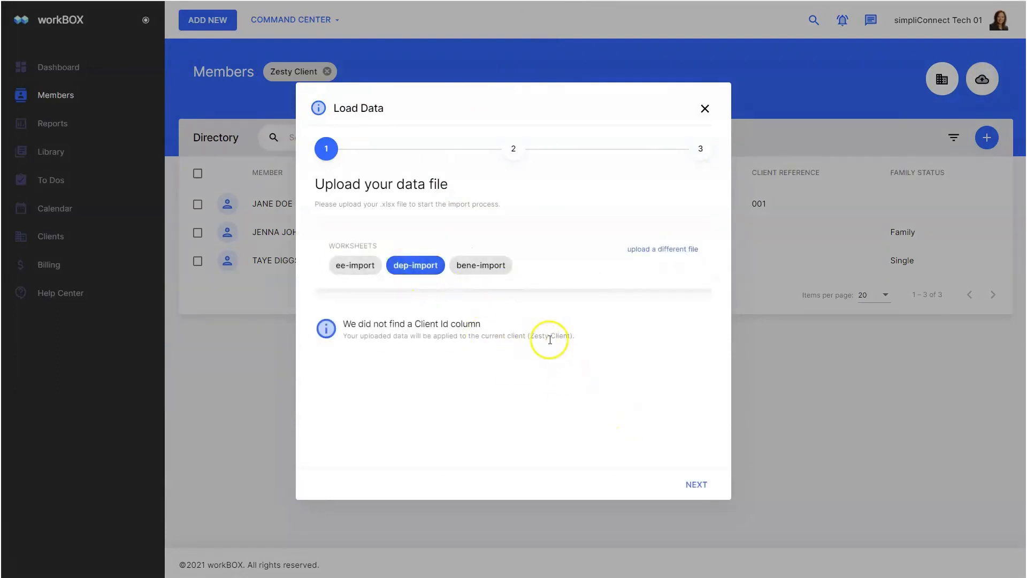
pyautogui.click(704, 484)
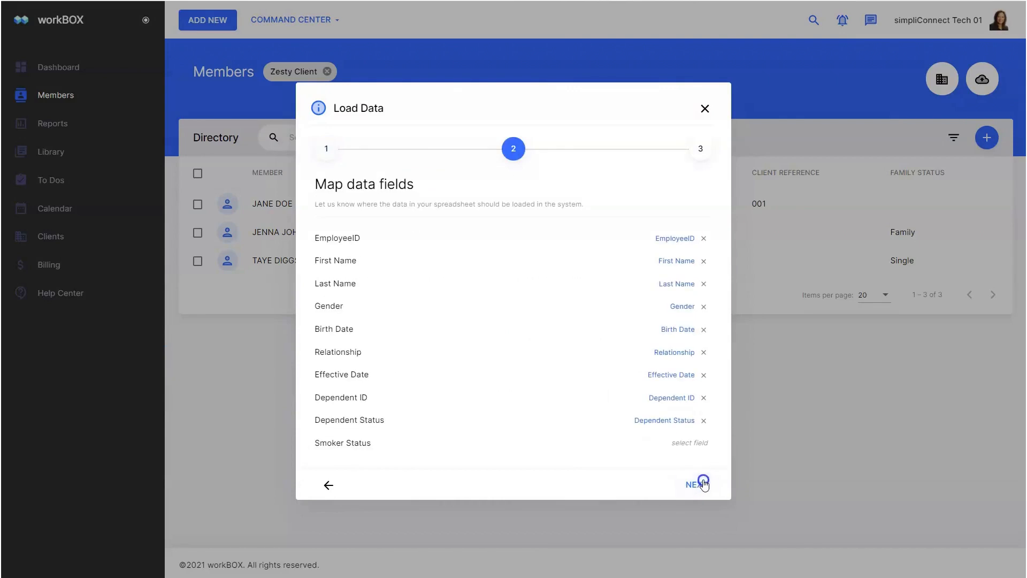
pyautogui.click(689, 448)
pyautogui.click(467, 215)
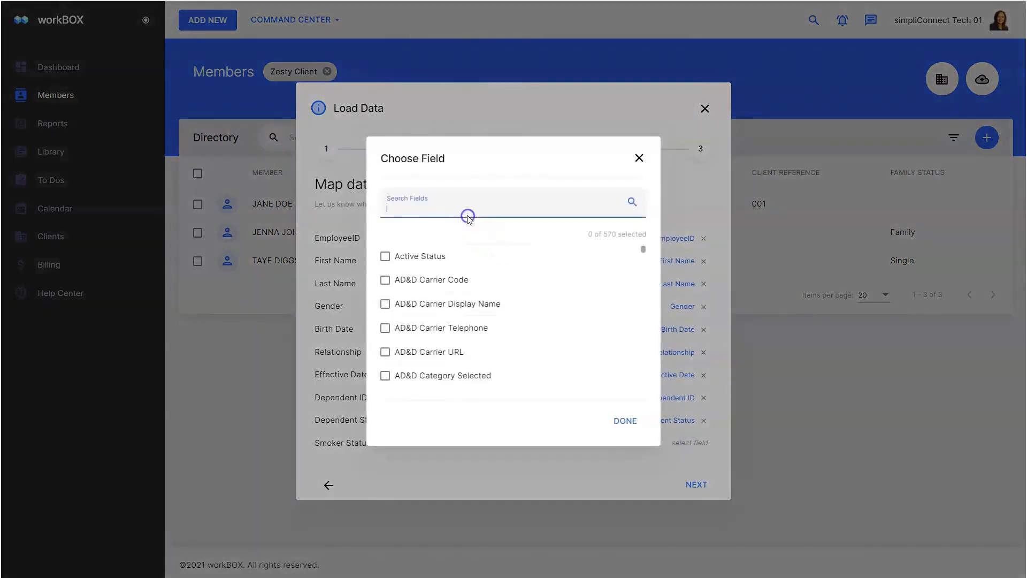
pyautogui.write('smoker')
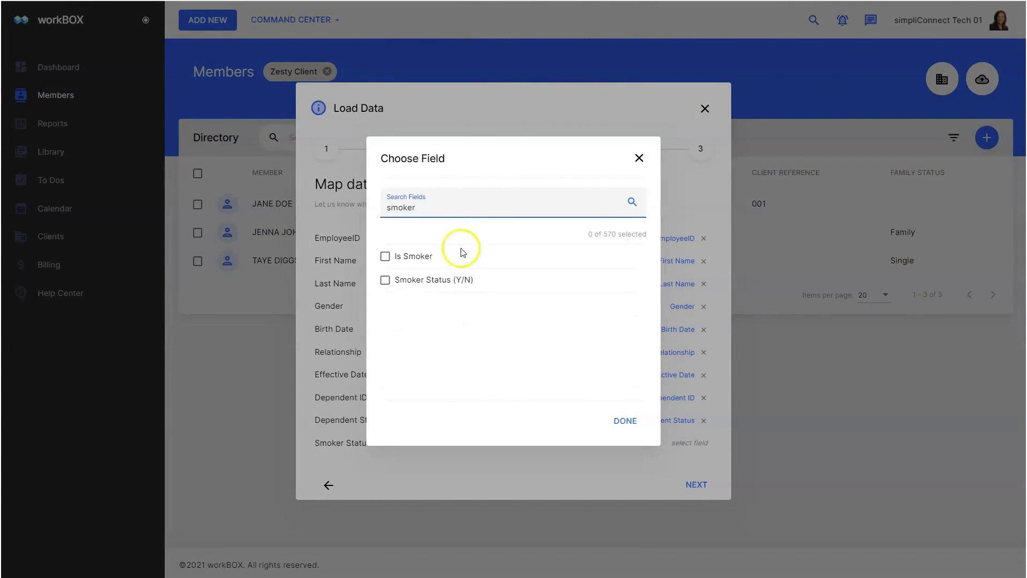
pyautogui.click(625, 422)
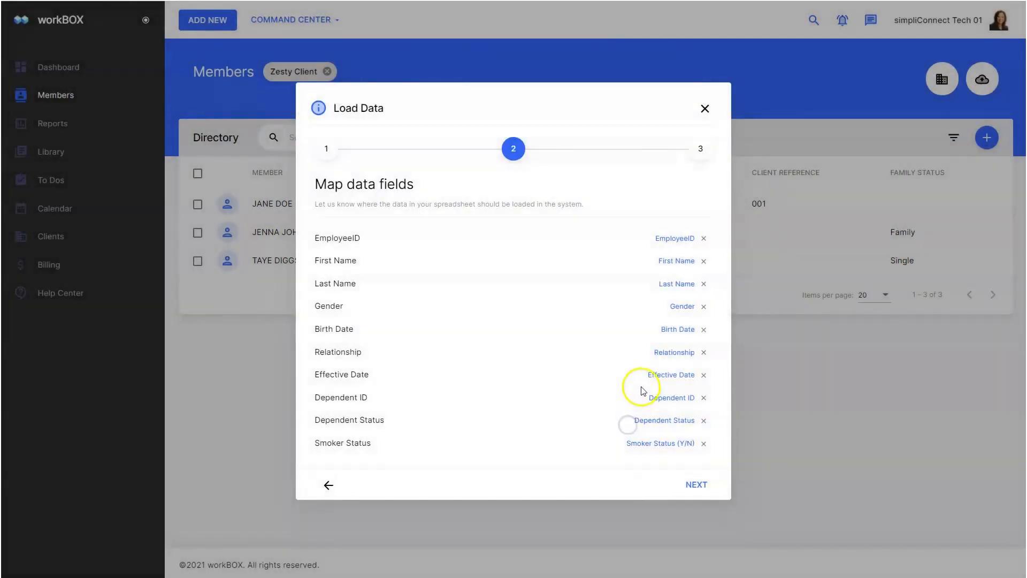
pyautogui.click(697, 485)
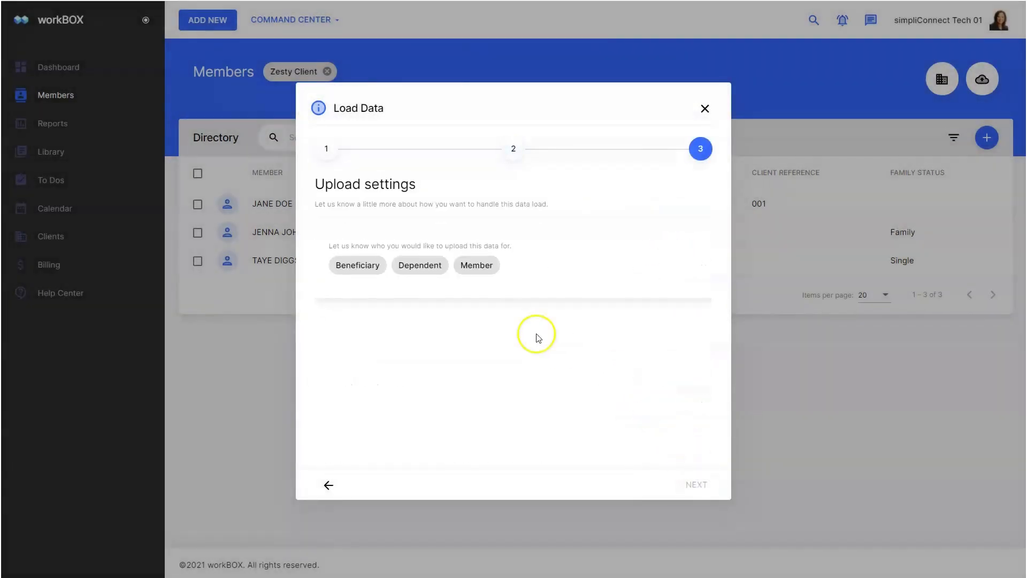
# - Load as dependents matched by EmployeeID and First Name, Last Name, Gender, then import
pyautogui.click(420, 268)
pyautogui.click(488, 356)
pyautogui.click(413, 362)
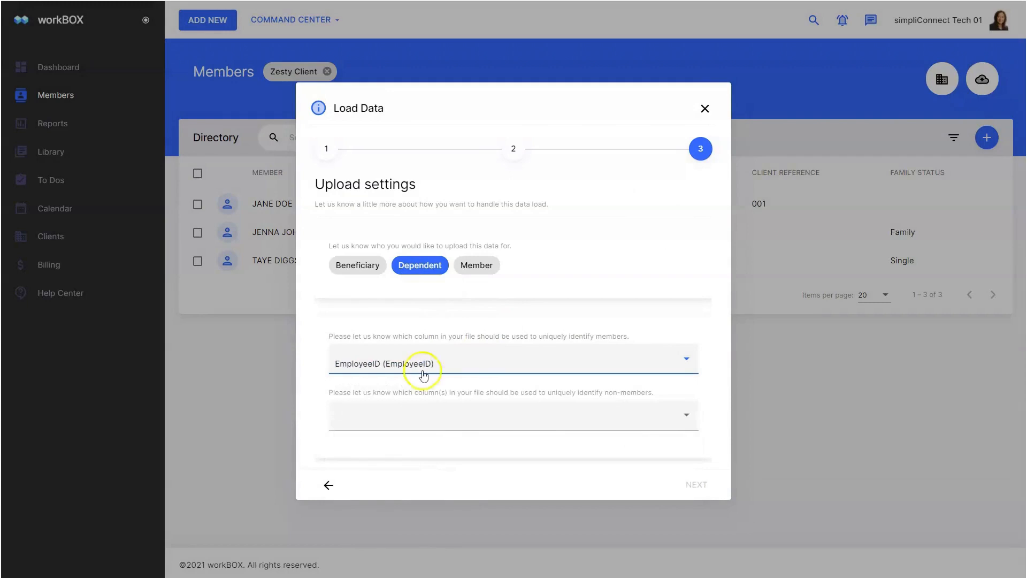
pyautogui.click(446, 420)
pyautogui.click(337, 420)
pyautogui.click(327, 445)
pyautogui.click(325, 470)
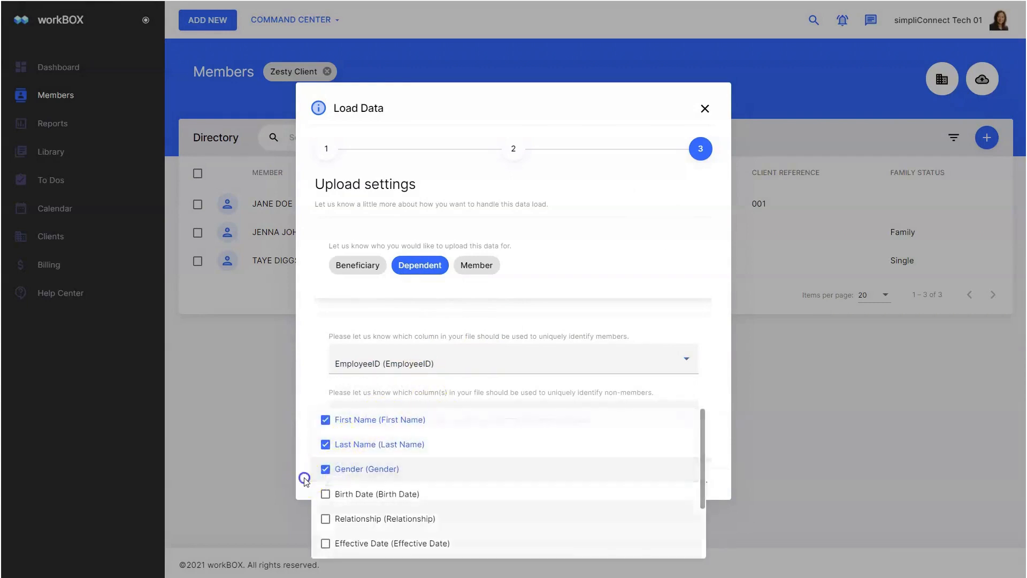
pyautogui.click(304, 481)
pyautogui.click(692, 488)
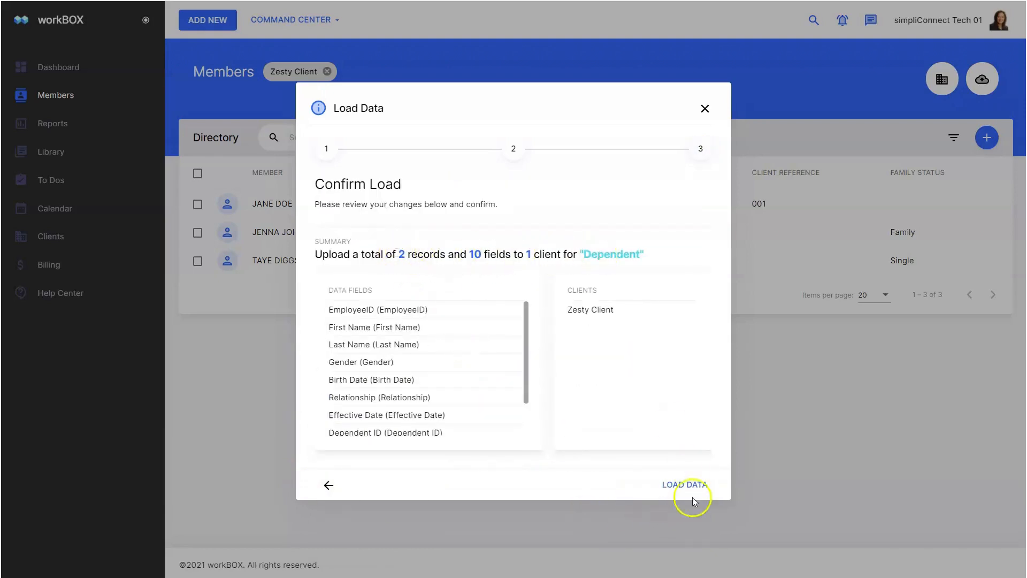
pyautogui.click(682, 485)
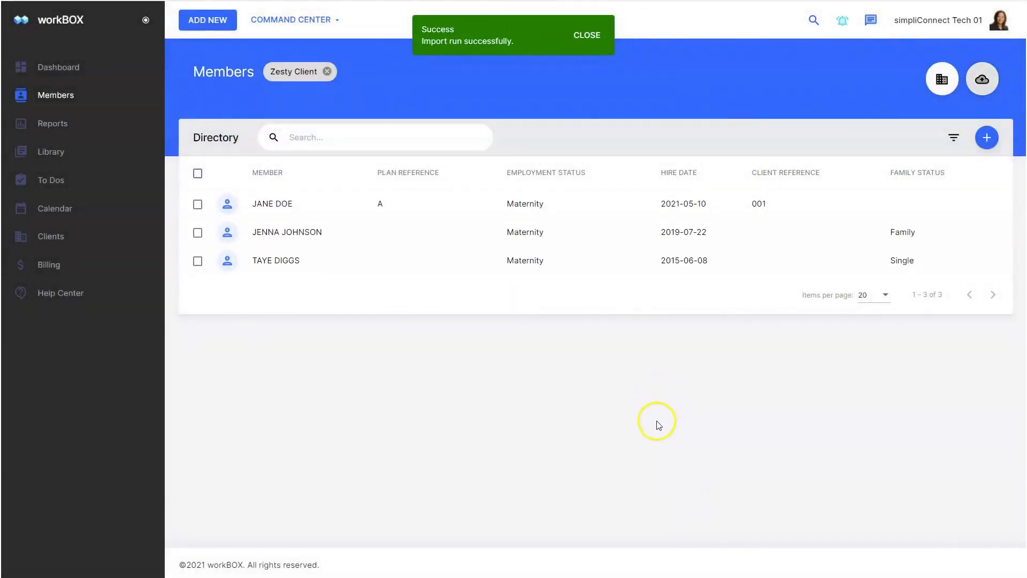
# - Review two members' profiles and the first imported dependent's details, then bring up the clients
pyautogui.click(320, 234)
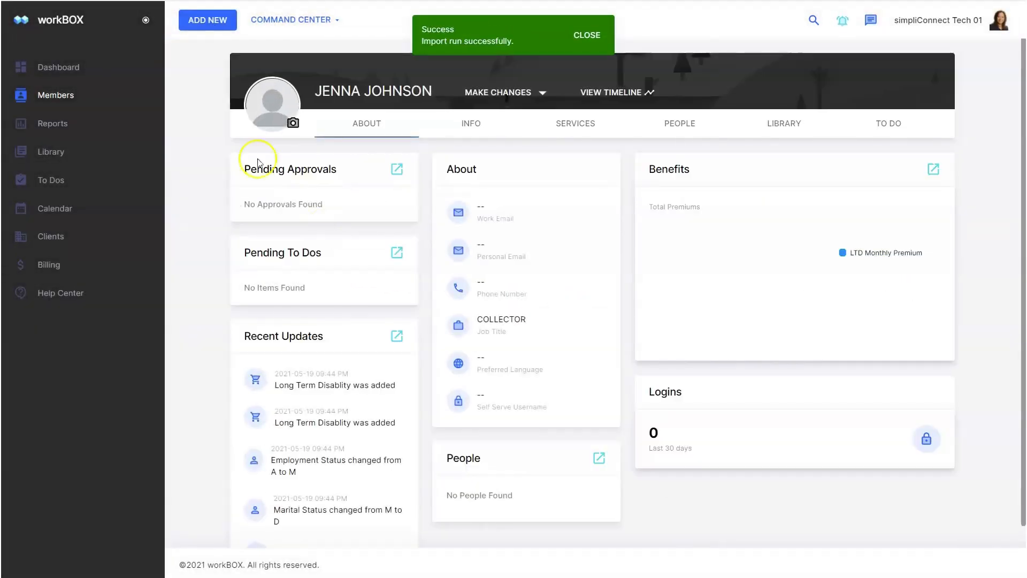
pyautogui.click(48, 102)
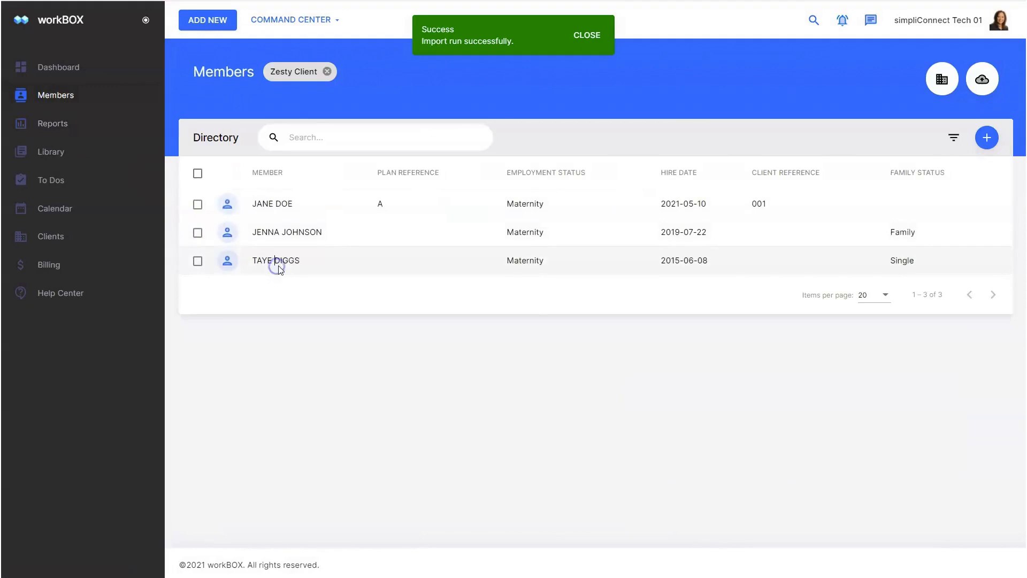
pyautogui.click(278, 264)
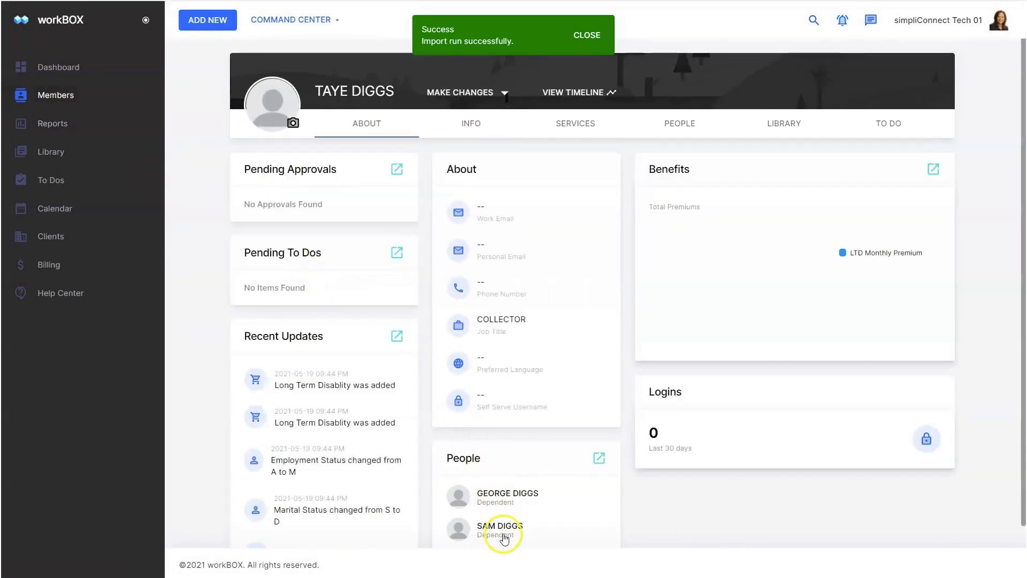
pyautogui.click(506, 493)
pyautogui.scroll(-5, 499, 332)
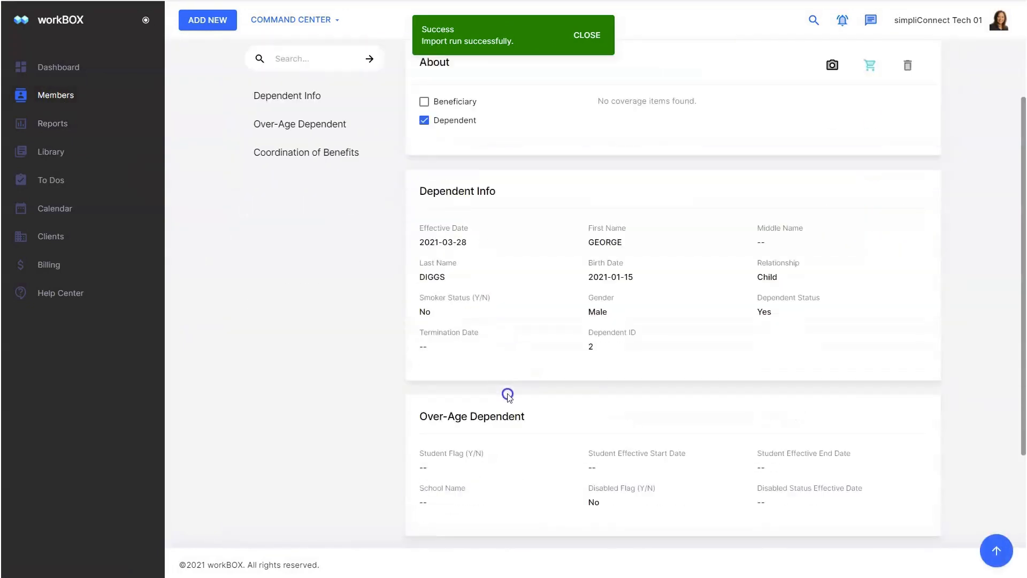
pyautogui.scroll(-2, 523, 431)
pyautogui.scroll(3, 435, 309)
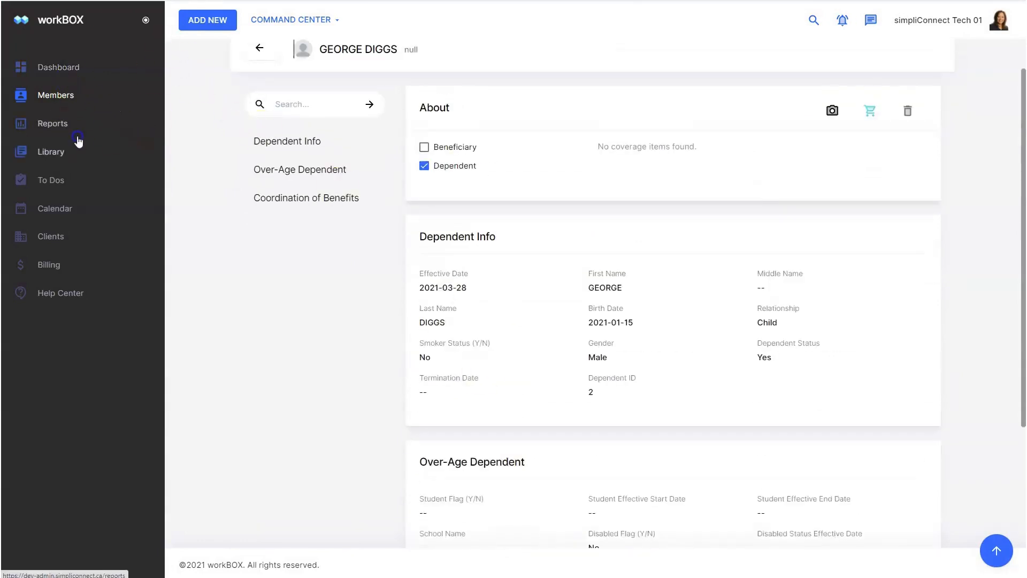
pyautogui.click(72, 97)
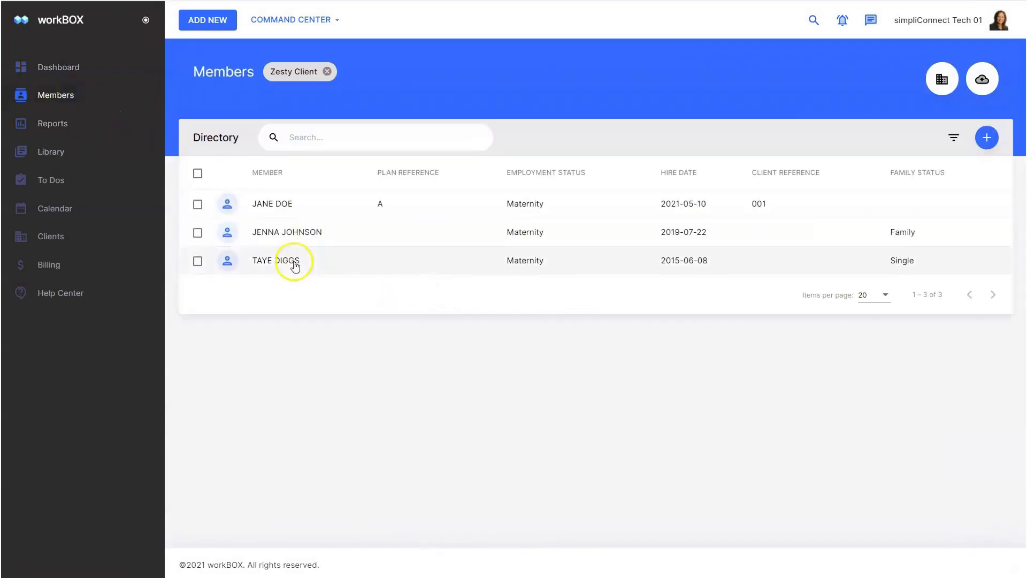
pyautogui.click(967, 89)
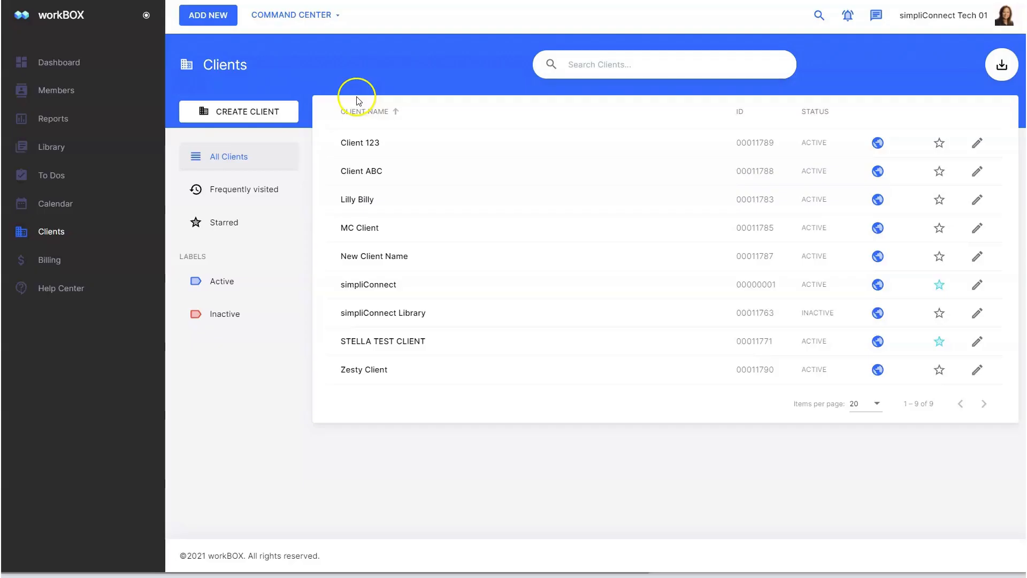
# - Open Zesty Client and start a new member record
pyautogui.click(374, 369)
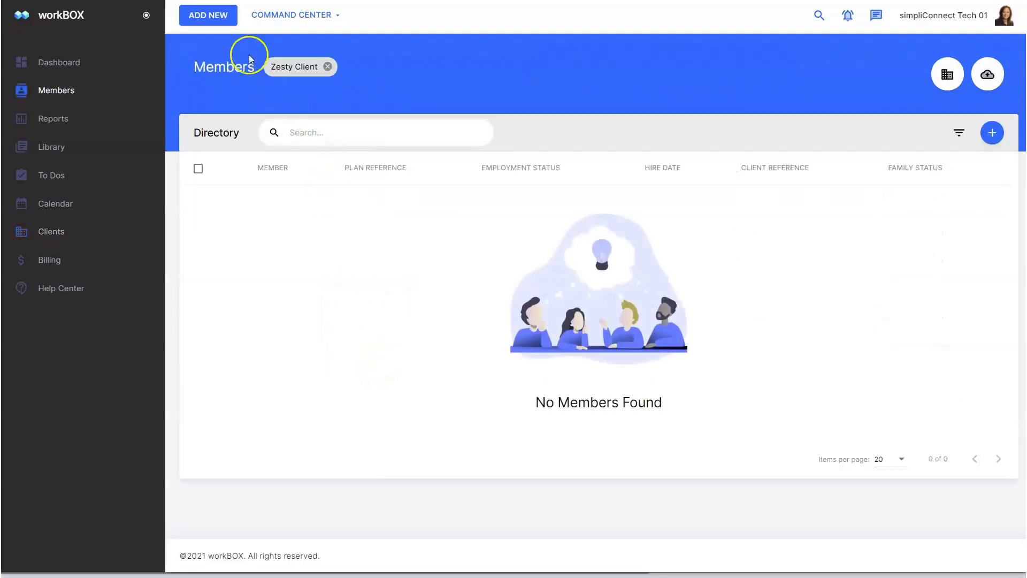
pyautogui.click(216, 21)
pyautogui.click(231, 43)
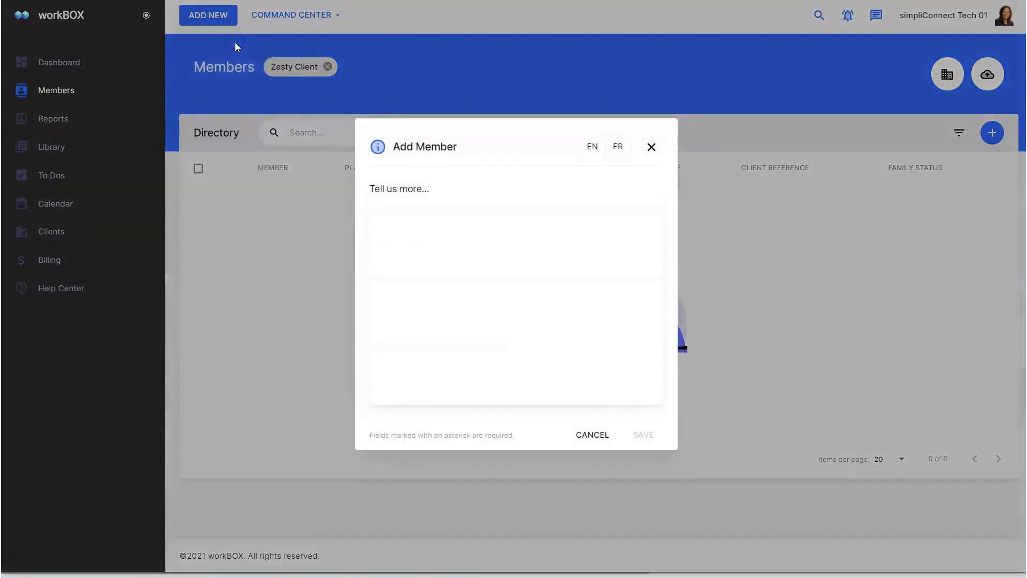
pyautogui.click(597, 148)
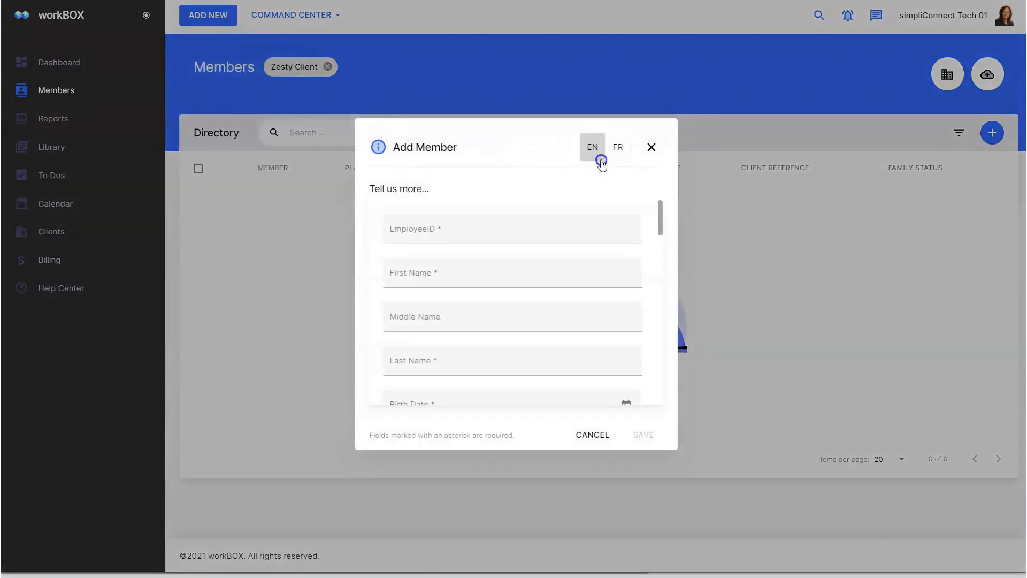
# - Enter the member's employee ID, first and last name, birth date, address and phone number
pyautogui.click(475, 232)
pyautogui.write('TEST')
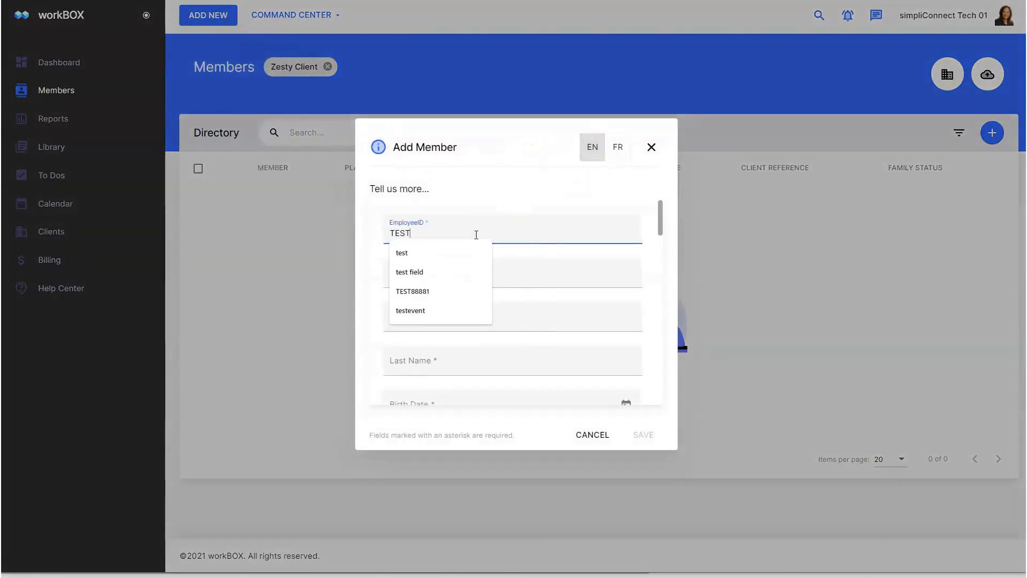
pyautogui.write('12345')
pyautogui.click(465, 268)
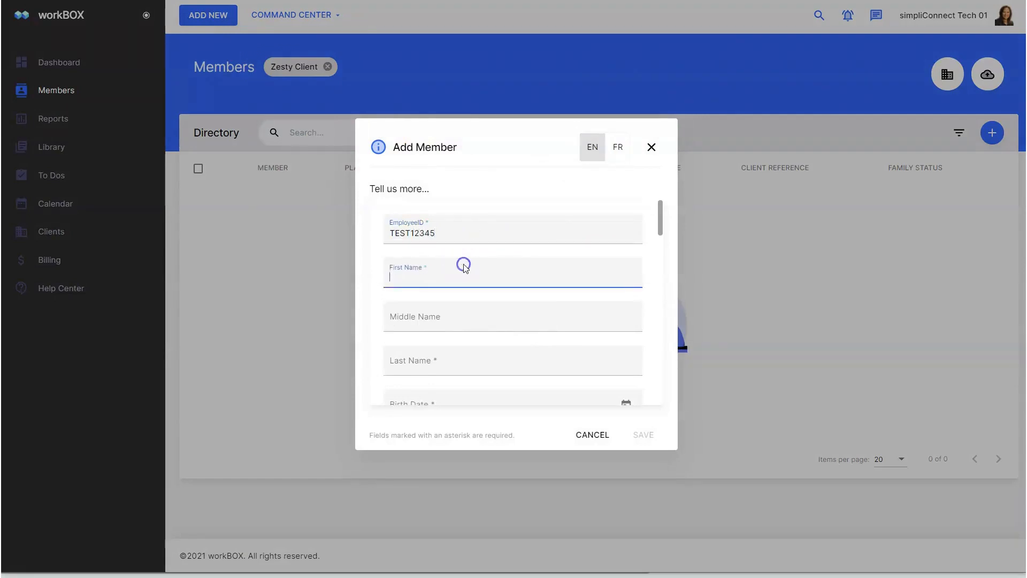
pyautogui.write('JANE')
pyautogui.press('Tab')
pyautogui.press('Tab')
pyautogui.write('DOE')
pyautogui.press('Tab')
pyautogui.write('8/7/1977')
pyautogui.click(422, 335)
pyautogui.click(421, 360)
pyautogui.click(428, 371)
# - Set provinces, Active status, Plan Reference A, waiting period Yes, smoker No, and save
pyautogui.click(435, 392)
pyautogui.scroll(-5, 469, 325)
pyautogui.click(469, 325)
pyautogui.write('A')
pyautogui.scroll(-5, 522, 323)
pyautogui.click(523, 323)
pyautogui.click(405, 352)
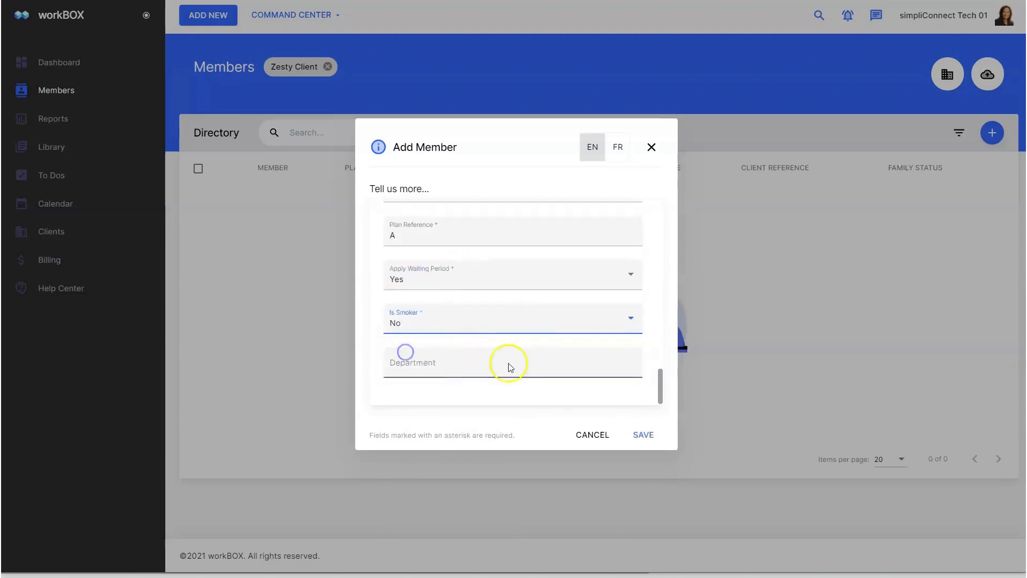
pyautogui.click(650, 433)
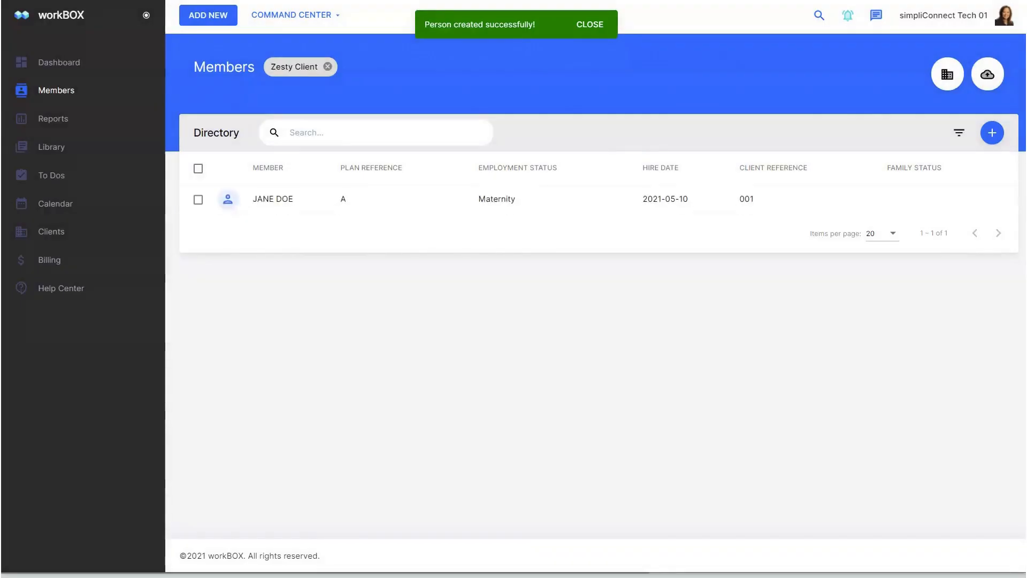
# - Open the new member's People list and begin adding a linked person
pyautogui.click(304, 211)
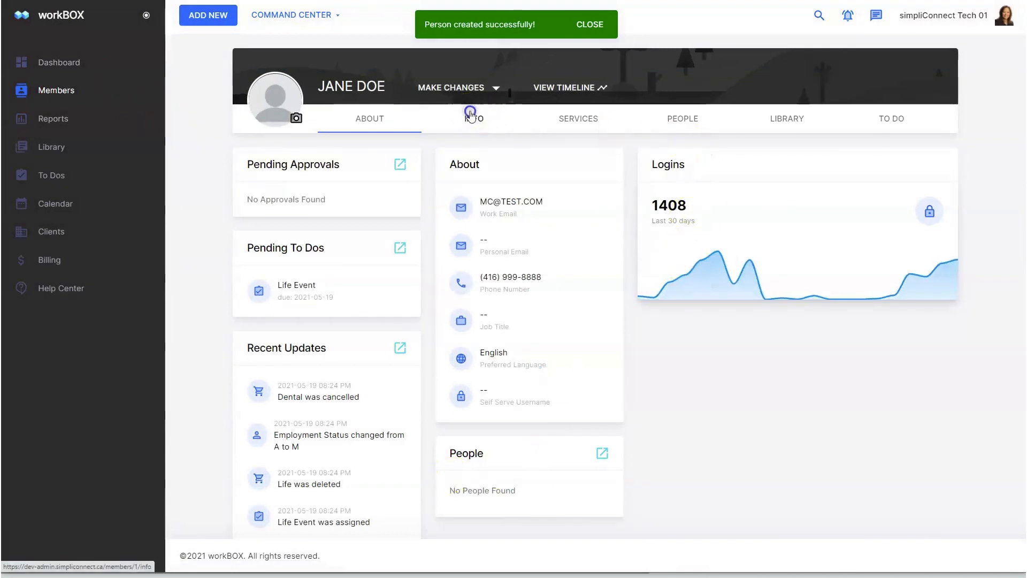
pyautogui.click(470, 114)
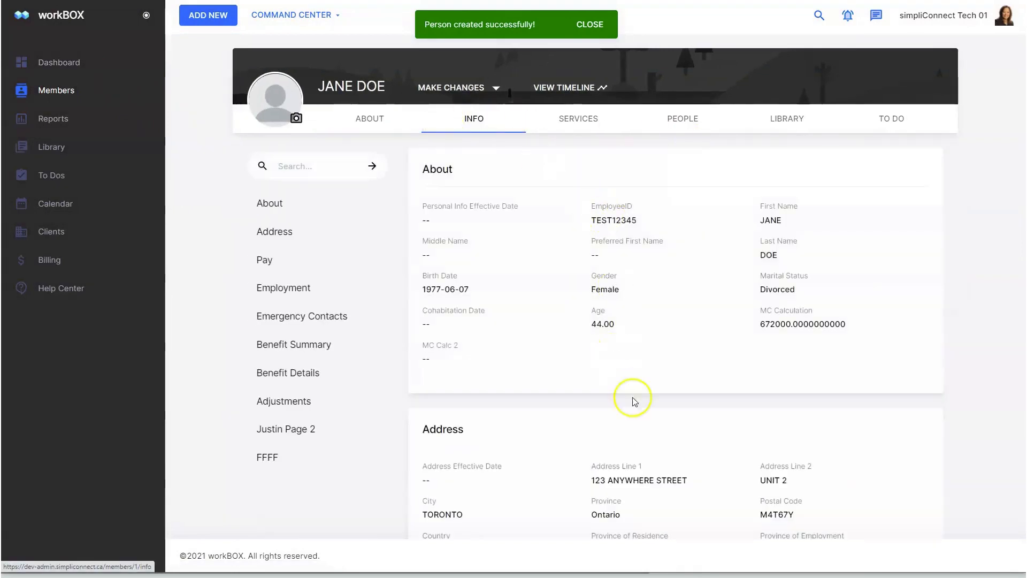
pyautogui.click(690, 117)
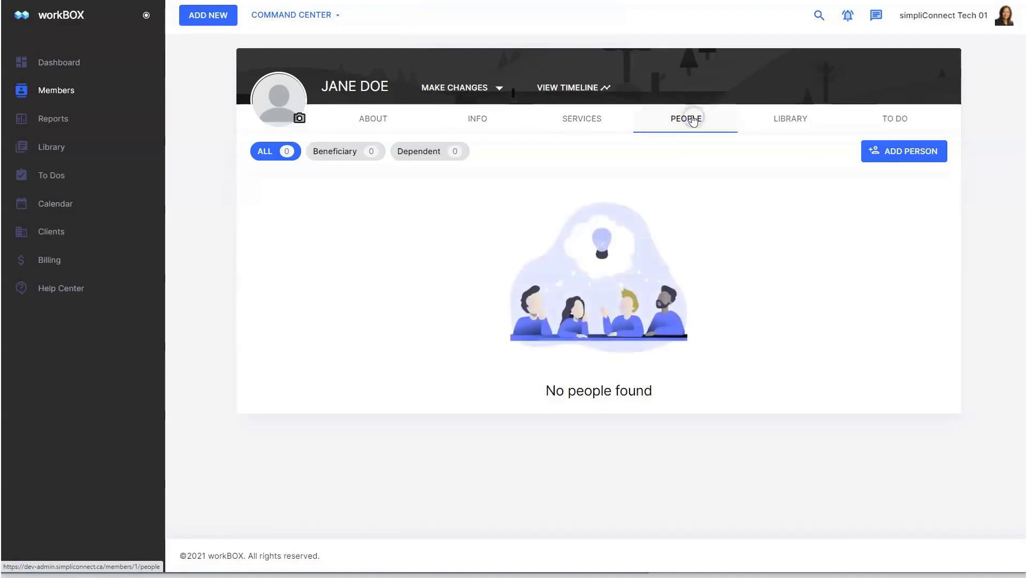
pyautogui.click(898, 152)
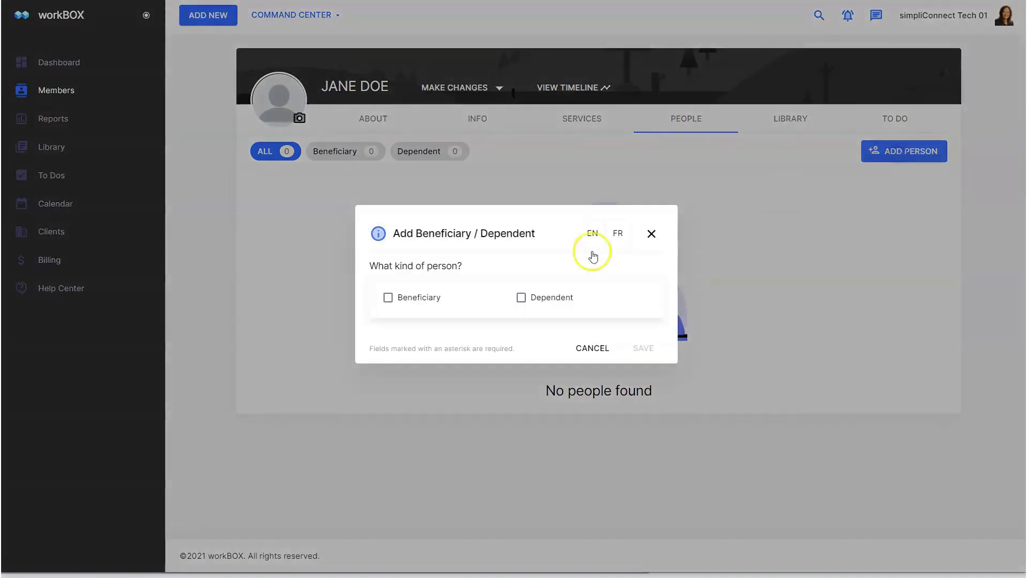
# - Save a male spouse dependent with an effective date, first and last name
pyautogui.click(529, 297)
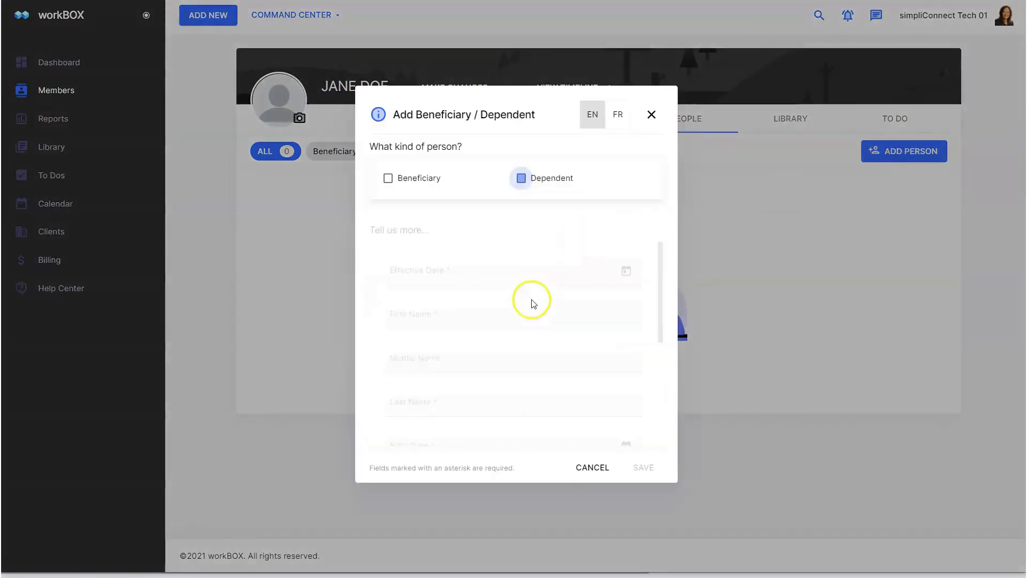
pyautogui.click(631, 265)
pyautogui.click(471, 421)
pyautogui.click(436, 308)
pyautogui.write('JACK')
pyautogui.press('Tab')
pyautogui.write('DOE')
pyautogui.click(519, 365)
pyautogui.click(446, 369)
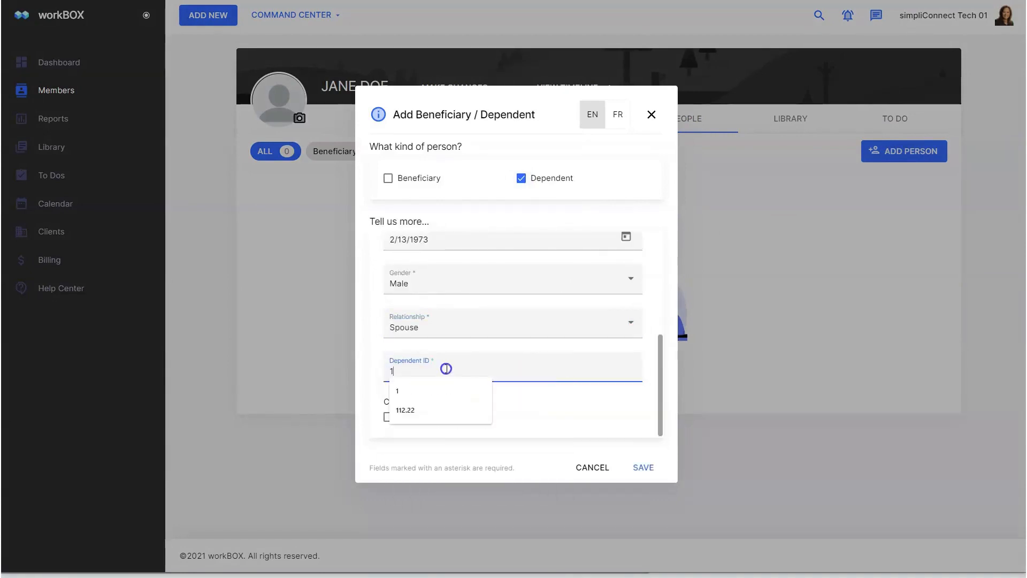
pyautogui.click(652, 392)
pyautogui.click(631, 467)
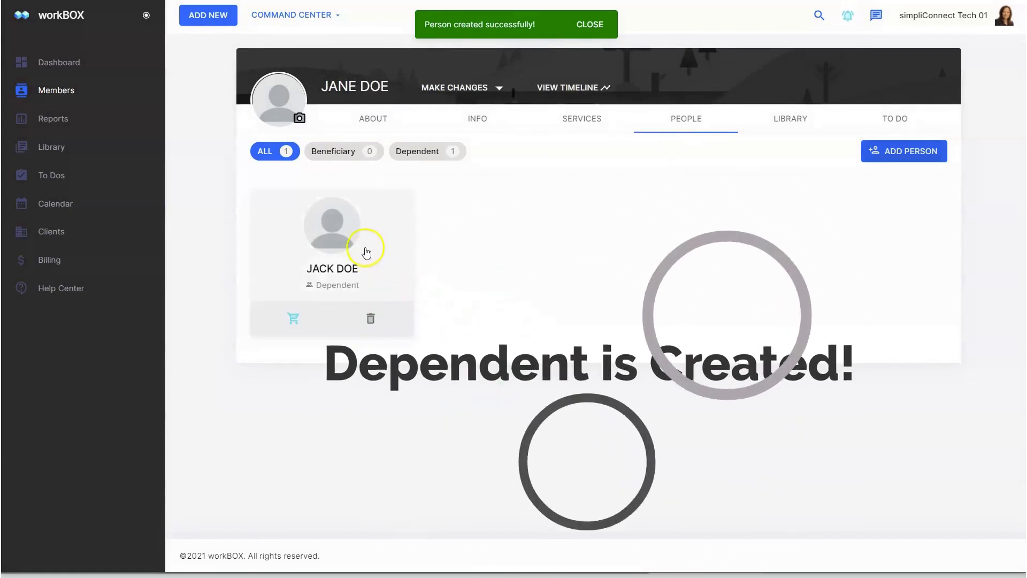
# - Mark the new spouse dependent as a beneficiary too and save
pyautogui.click(354, 243)
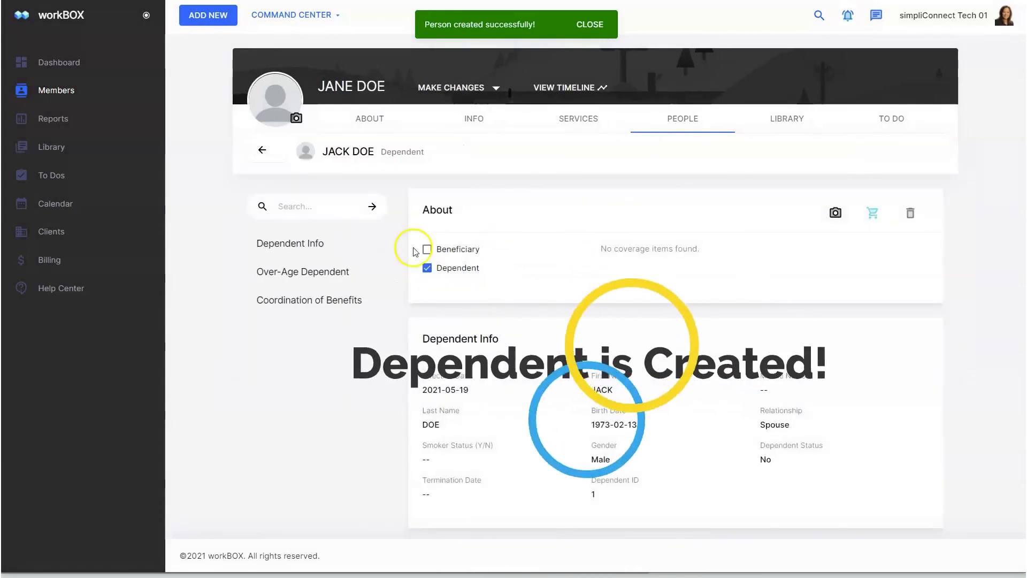
pyautogui.click(428, 247)
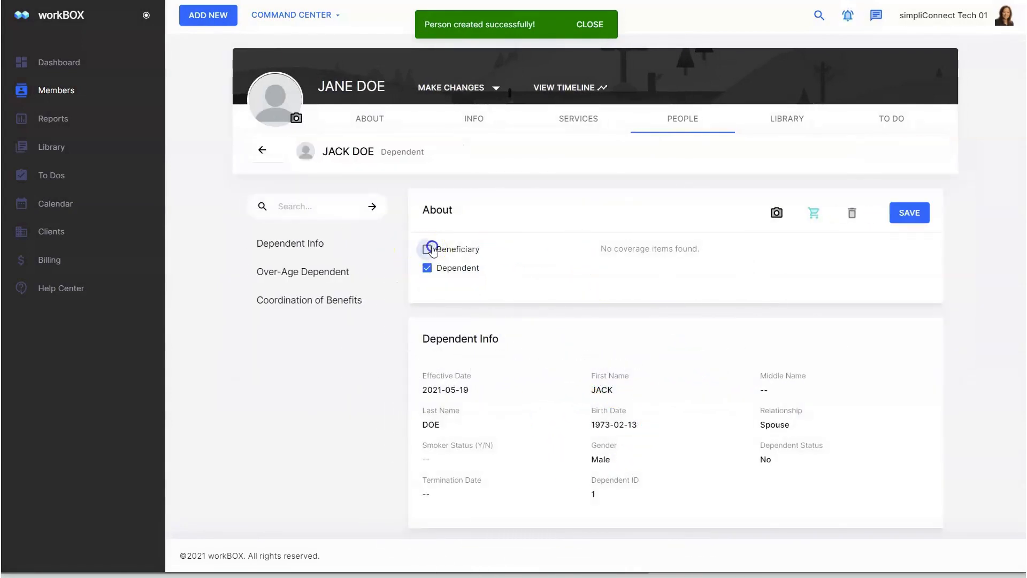
pyautogui.click(909, 213)
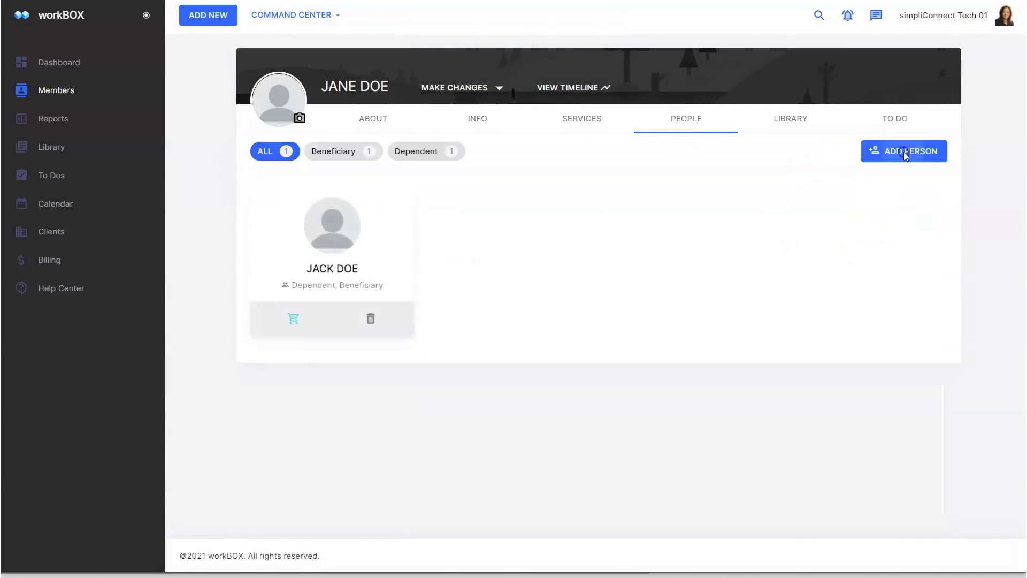
pyautogui.click(880, 152)
# - Save a female child beneficiary with an effective date and irrevocable flag No
pyautogui.click(425, 297)
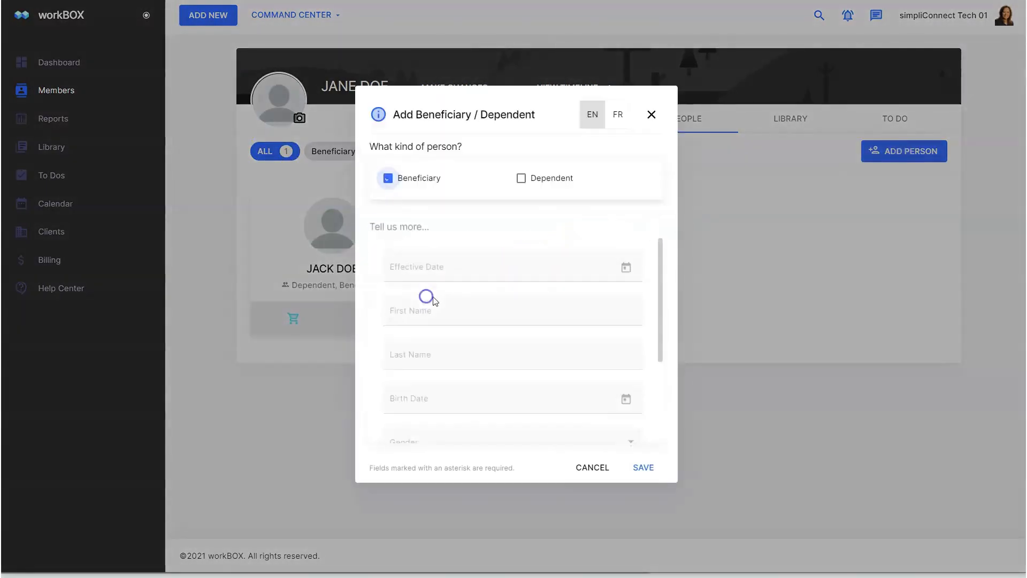
pyautogui.click(626, 263)
pyautogui.click(470, 425)
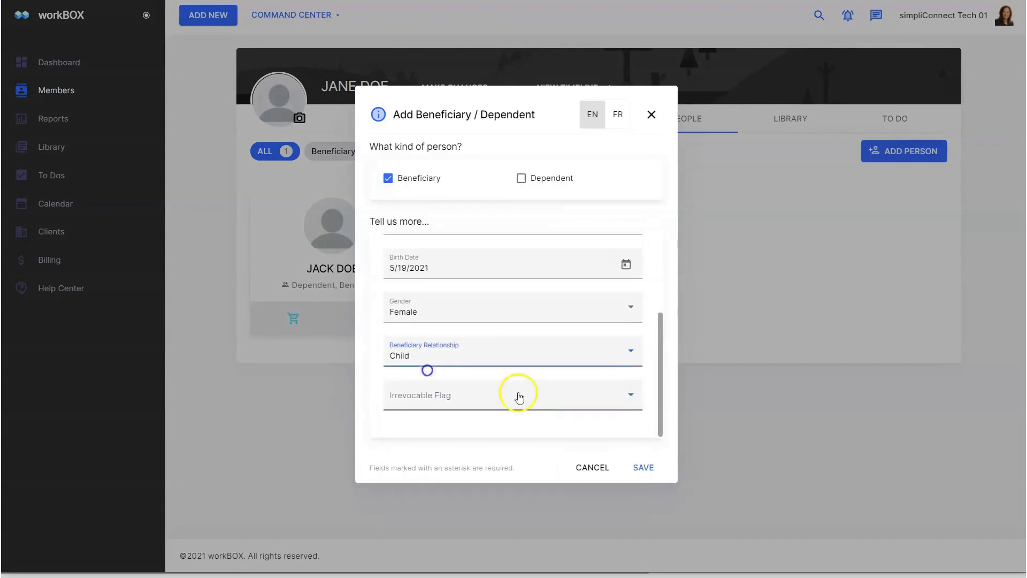
pyautogui.click(538, 396)
pyautogui.click(426, 423)
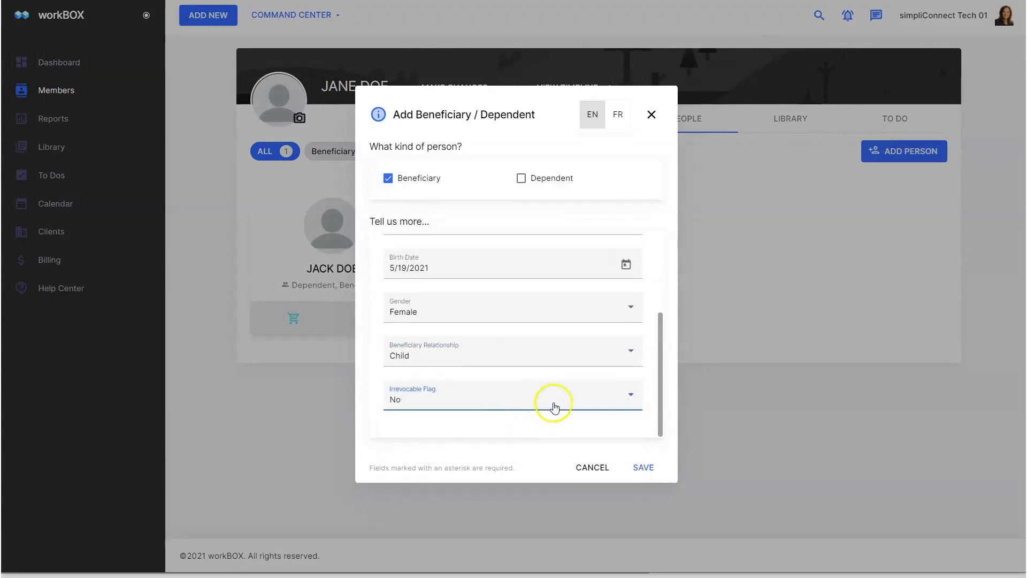
pyautogui.click(645, 466)
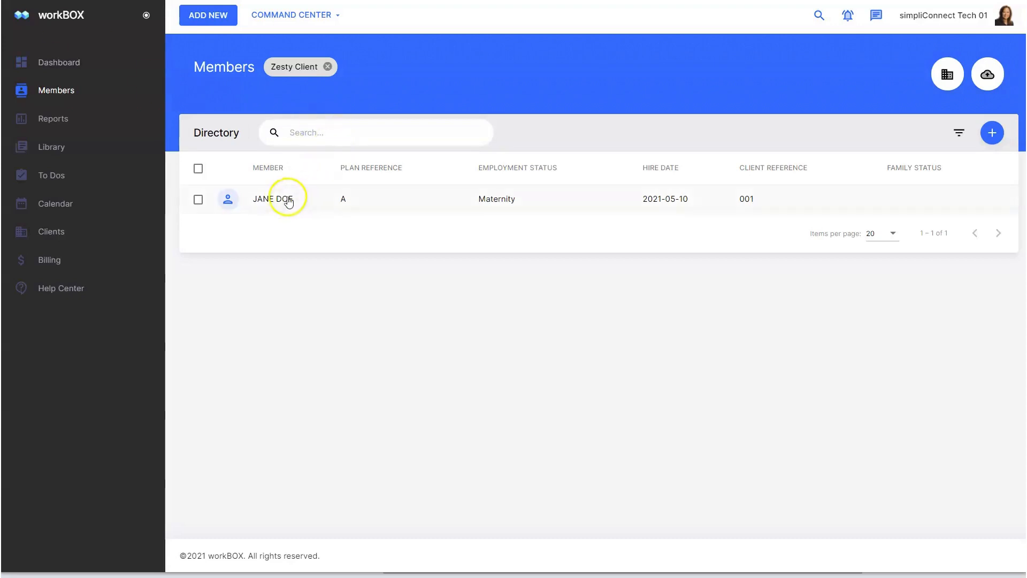
# - Add Extended Healthcare - Family and Dental - Family to the member's benefits cart
pyautogui.click(284, 201)
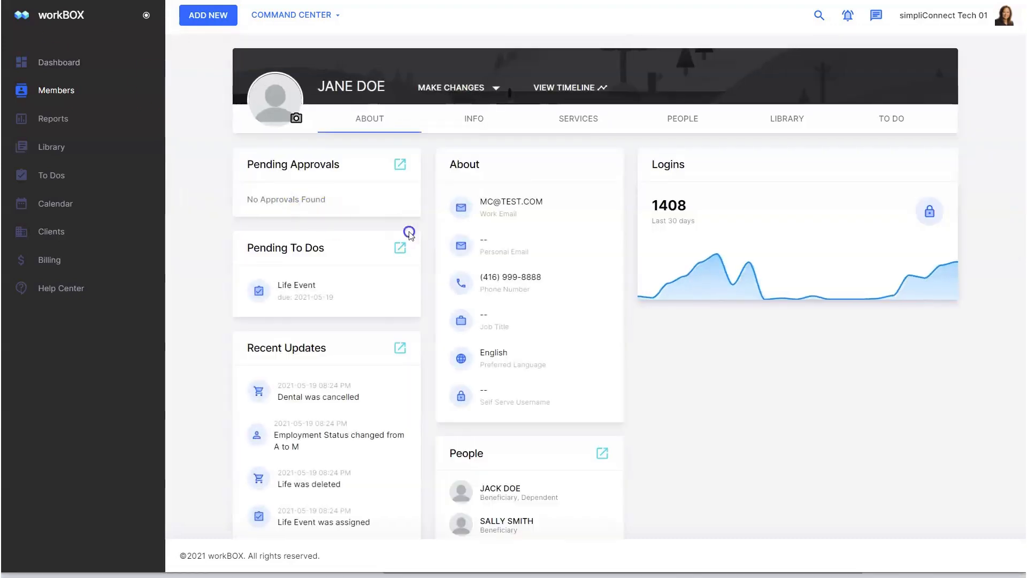
pyautogui.click(583, 119)
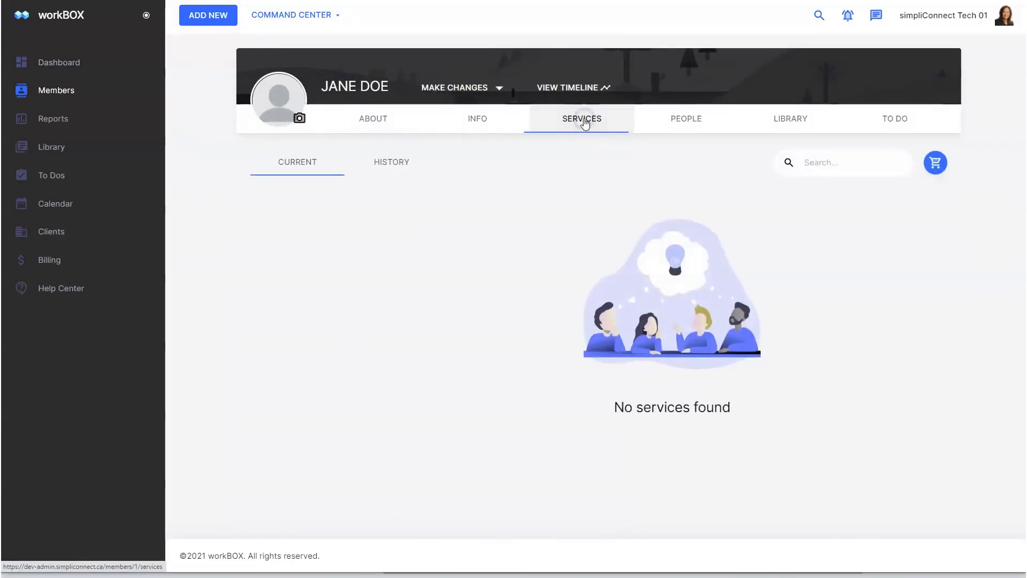
pyautogui.click(936, 164)
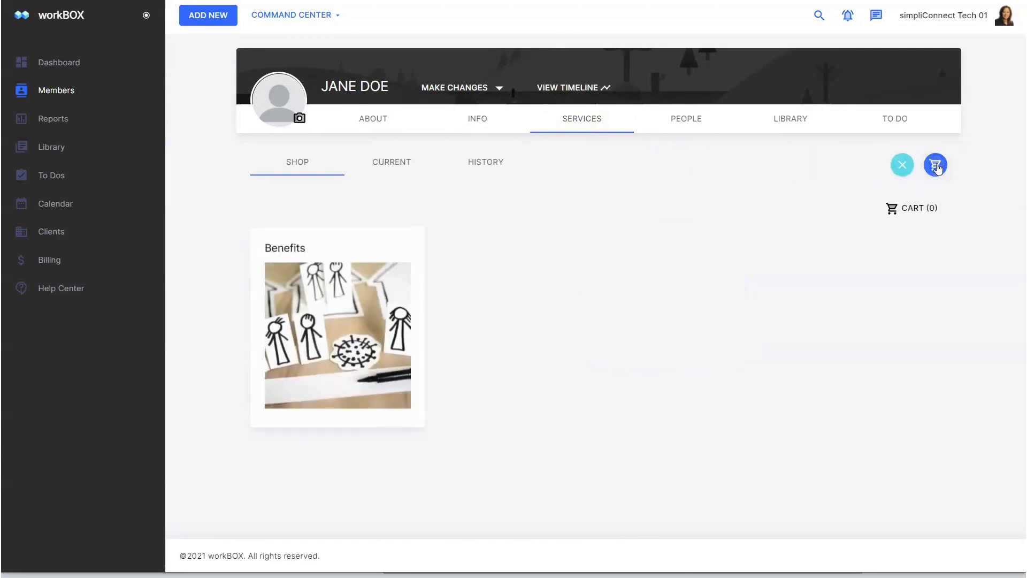
pyautogui.click(344, 296)
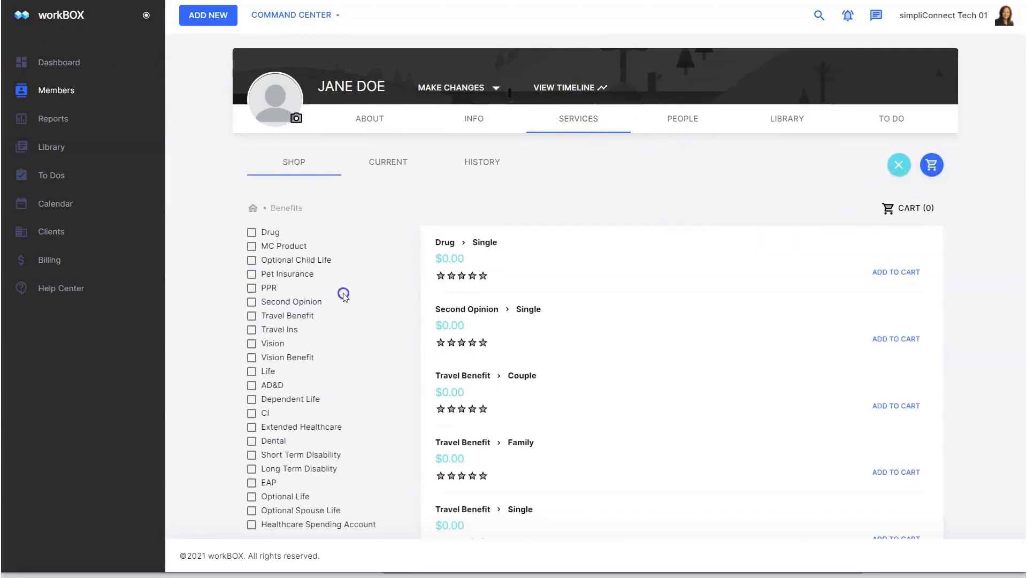
pyautogui.click(293, 428)
pyautogui.click(275, 441)
pyautogui.scroll(-2, 636, 377)
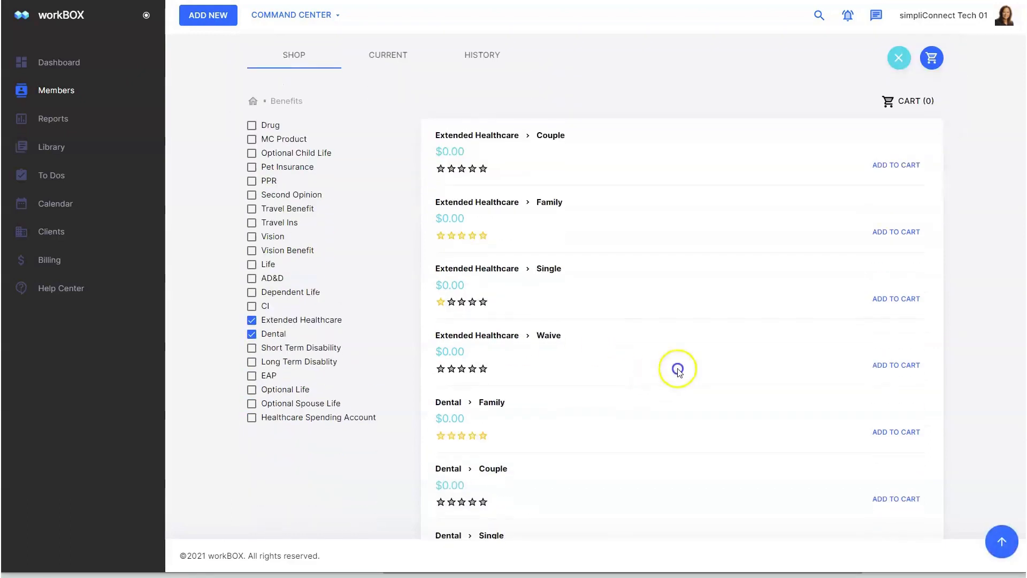
pyautogui.click(895, 232)
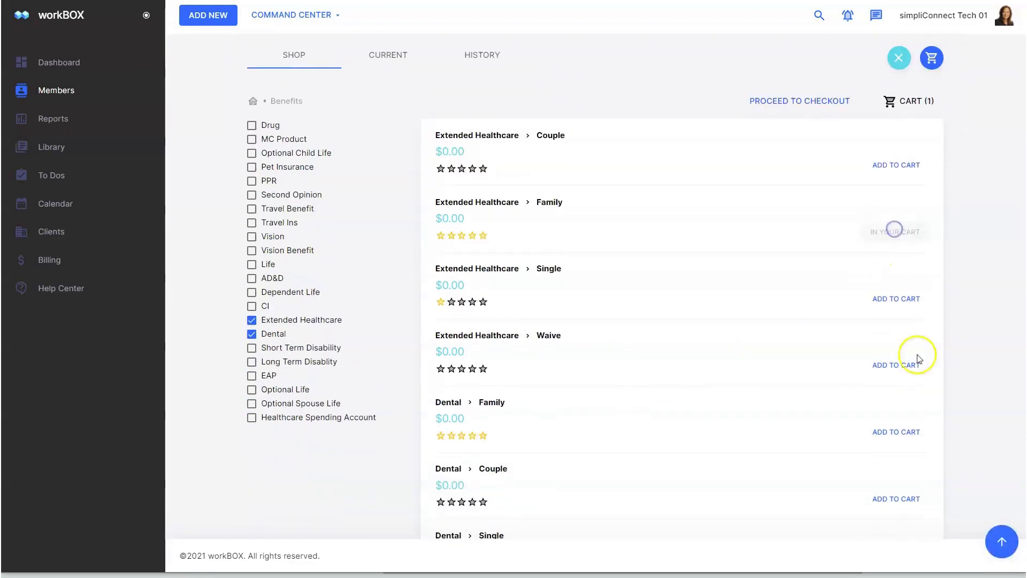
pyautogui.click(887, 426)
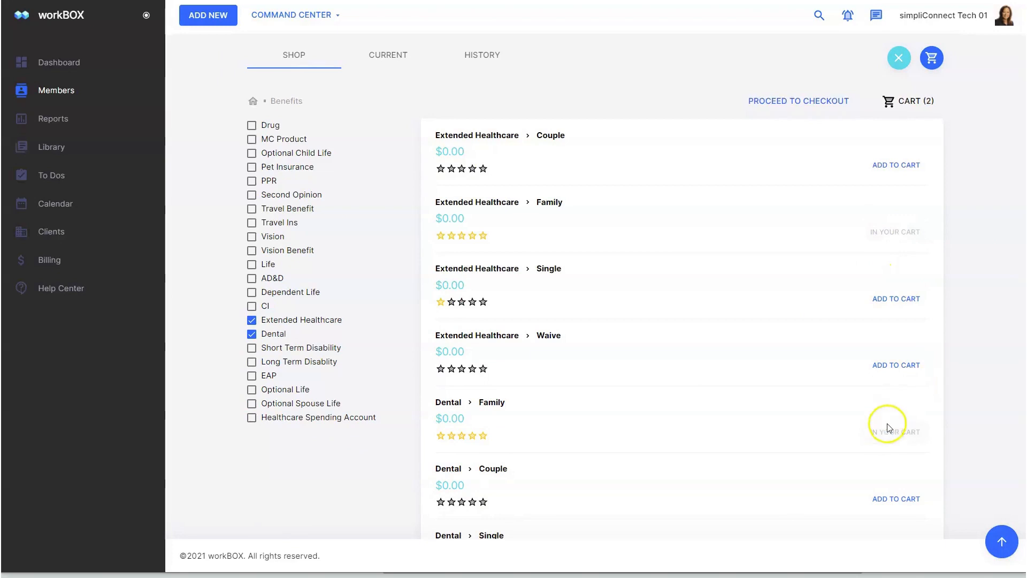
# - Check out and attach the dependent to both the Extended Healthcare and Dental plans
pyautogui.click(811, 102)
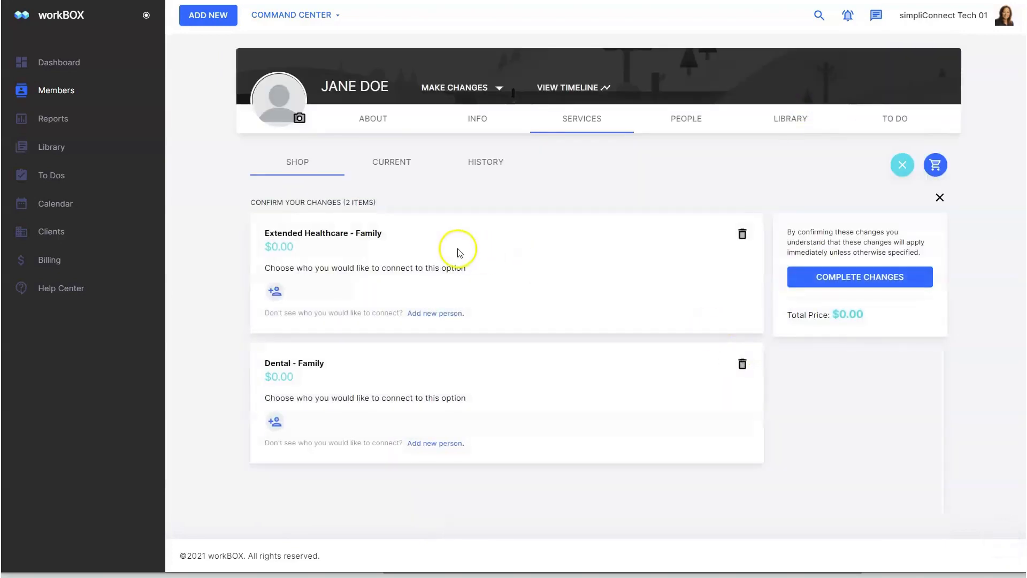
pyautogui.click(275, 292)
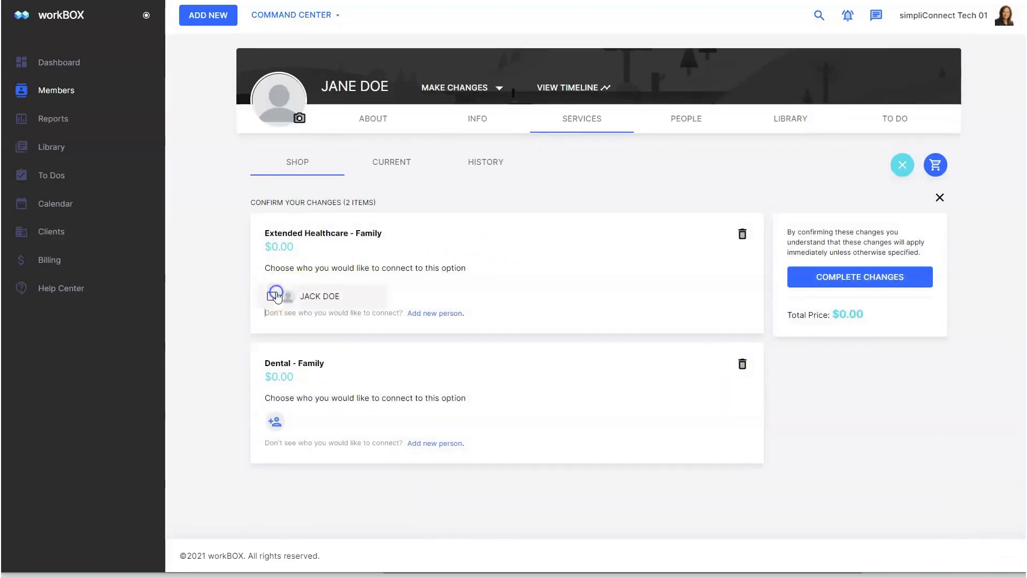
pyautogui.click(271, 298)
pyautogui.click(263, 333)
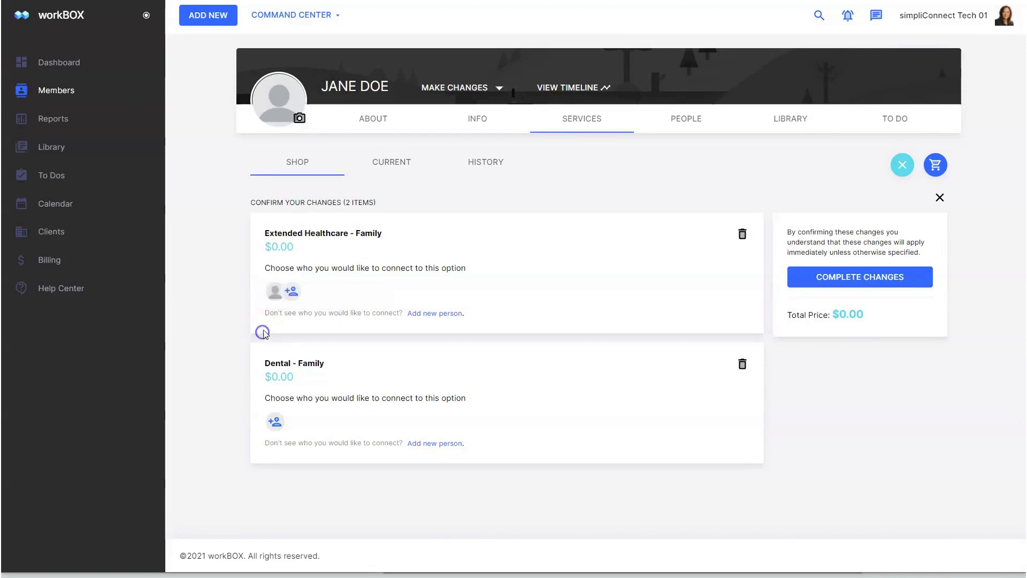
pyautogui.click(276, 423)
pyautogui.click(269, 428)
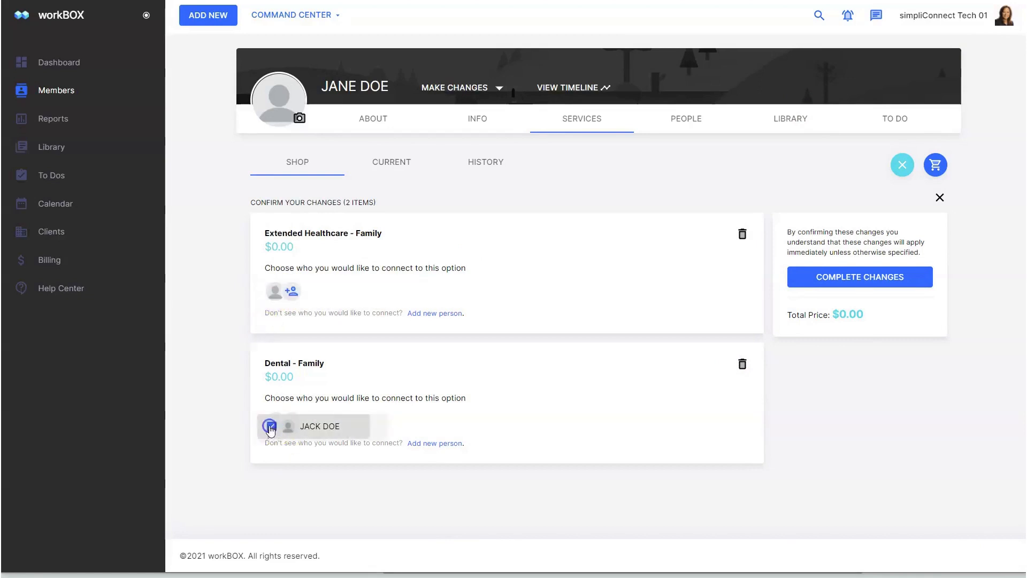
pyautogui.click(271, 455)
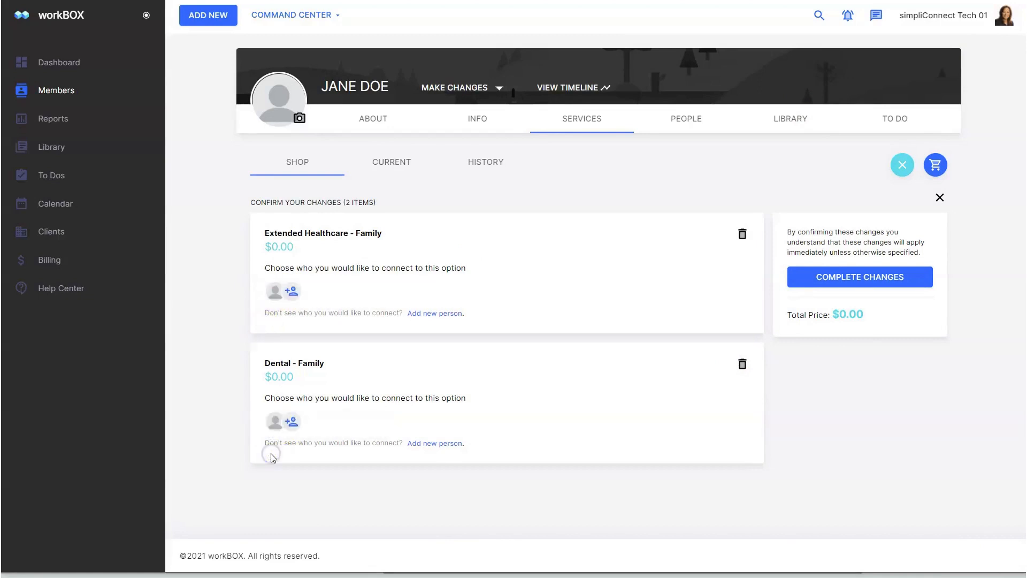
# - Confirm enrolment in both family plans and return to the Members directory
pyautogui.click(451, 316)
pyautogui.scroll(-2, 476, 293)
pyautogui.scroll(-2, 476, 294)
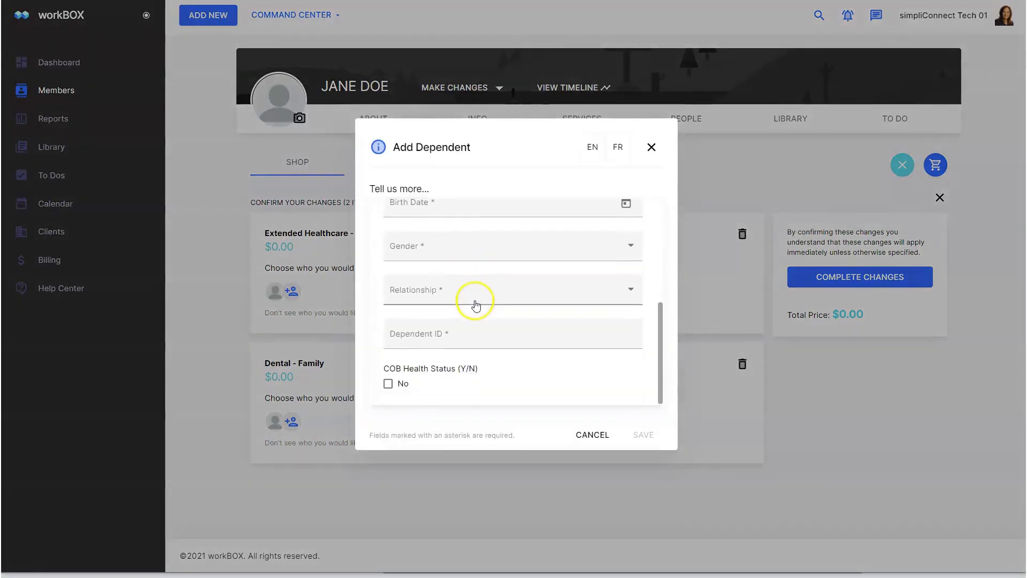
pyautogui.scroll(4, 471, 305)
pyautogui.click(652, 147)
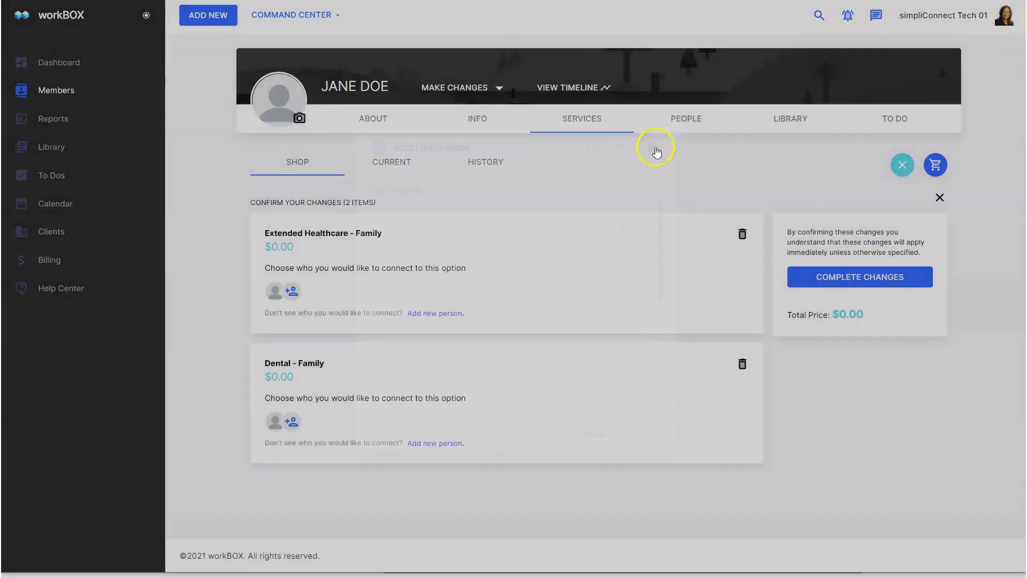
pyautogui.click(855, 279)
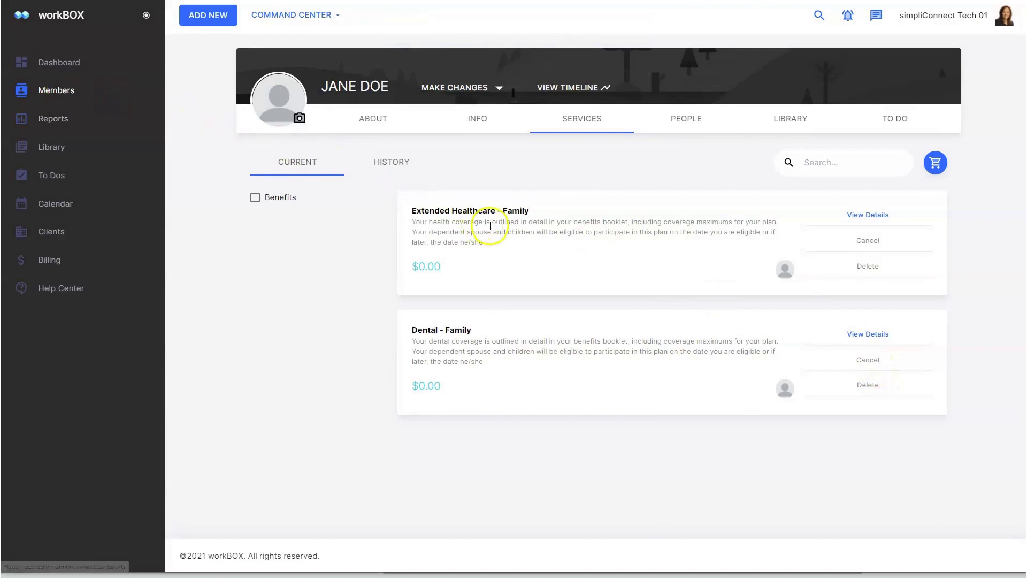
pyautogui.click(56, 90)
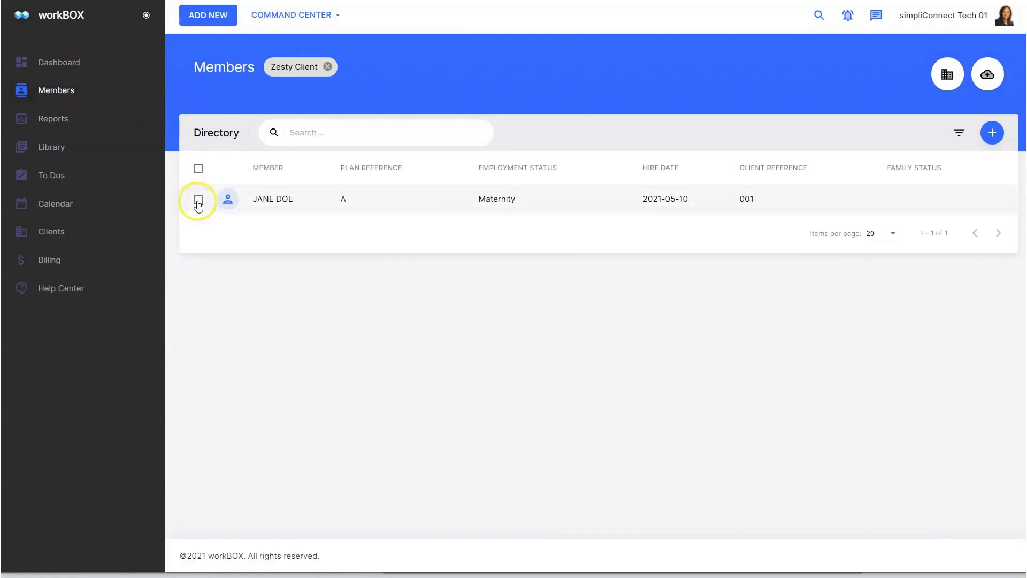
# - Run a Make Changes product change for the selected member, adding the CI - Flat Amount benefit
pyautogui.click(198, 201)
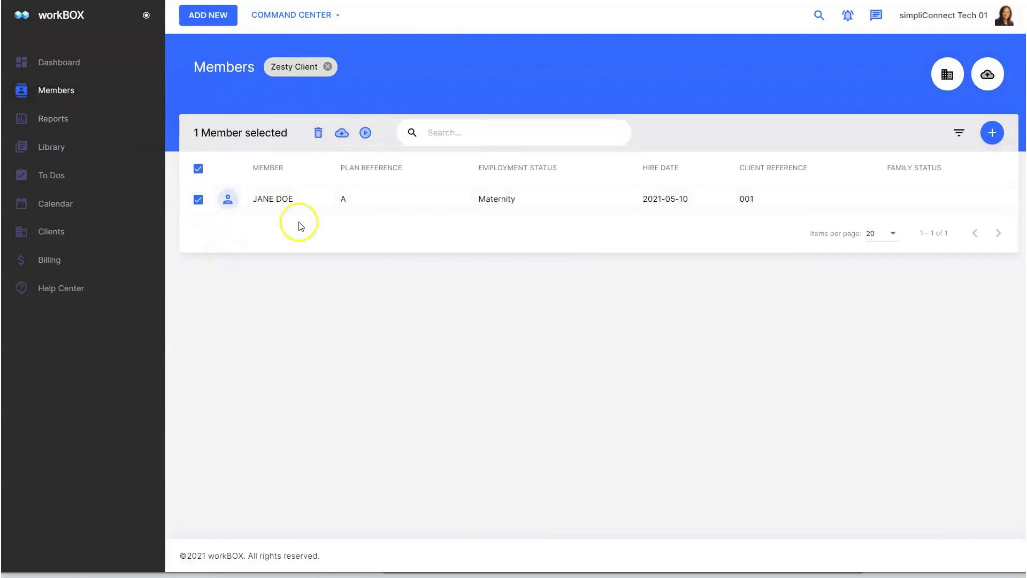
pyautogui.click(365, 133)
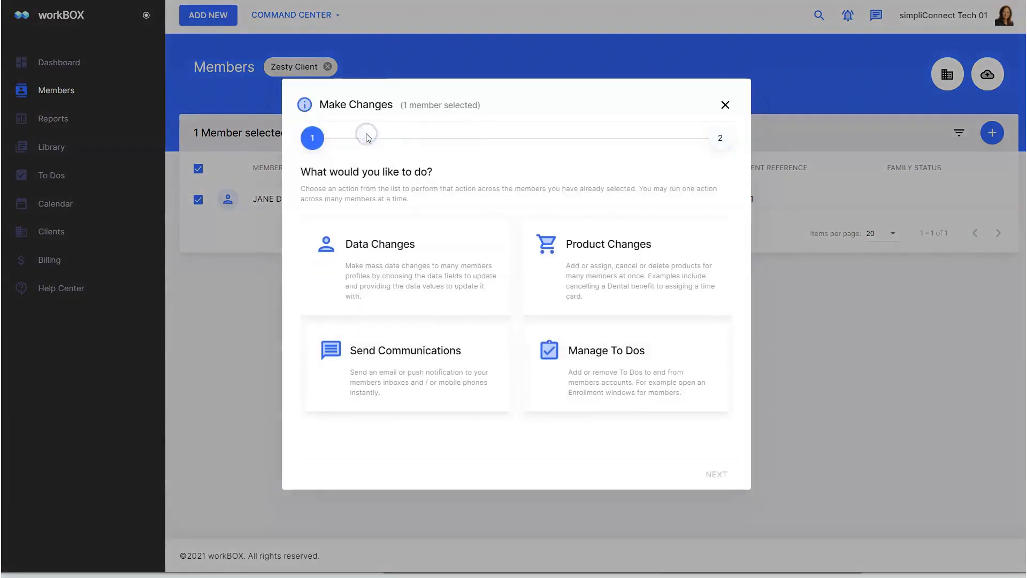
pyautogui.click(596, 245)
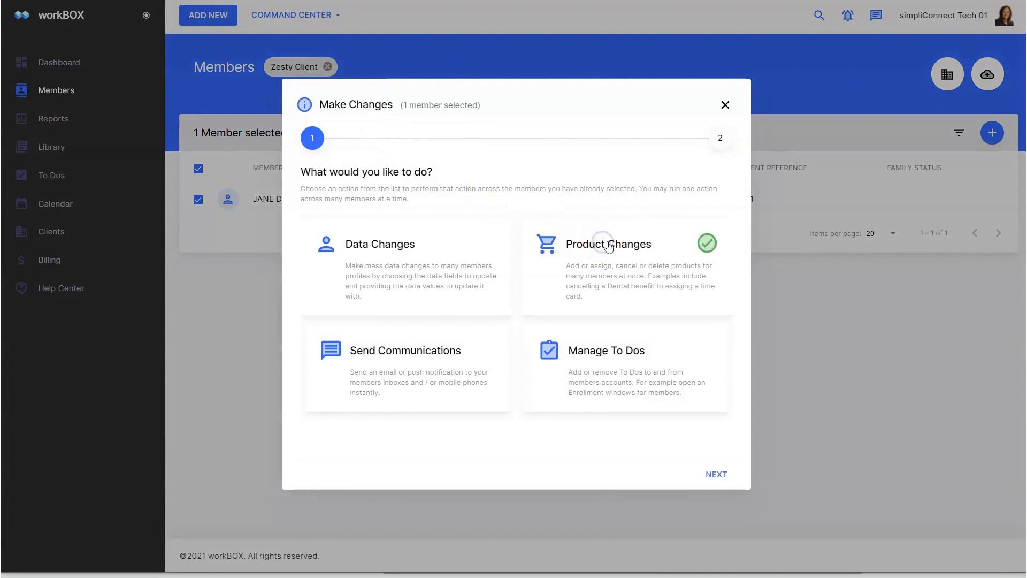
pyautogui.click(726, 475)
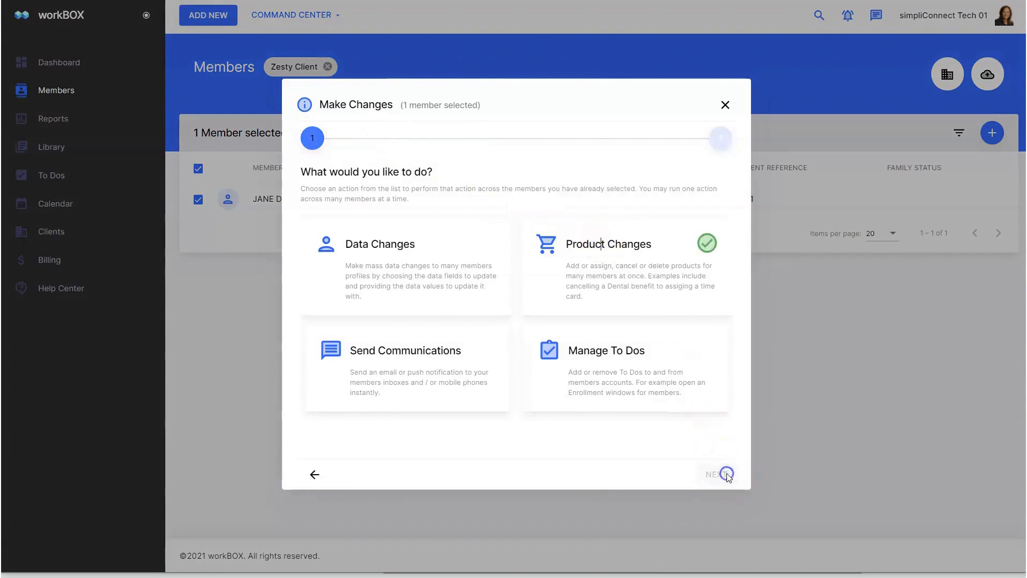
pyautogui.scroll(-2, 409, 343)
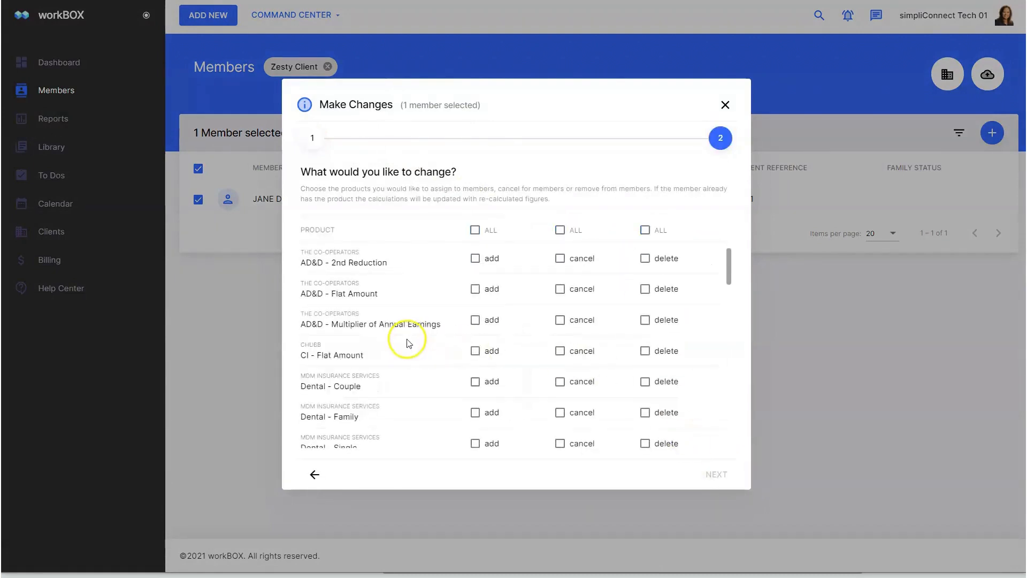
pyautogui.click(477, 328)
pyautogui.click(716, 475)
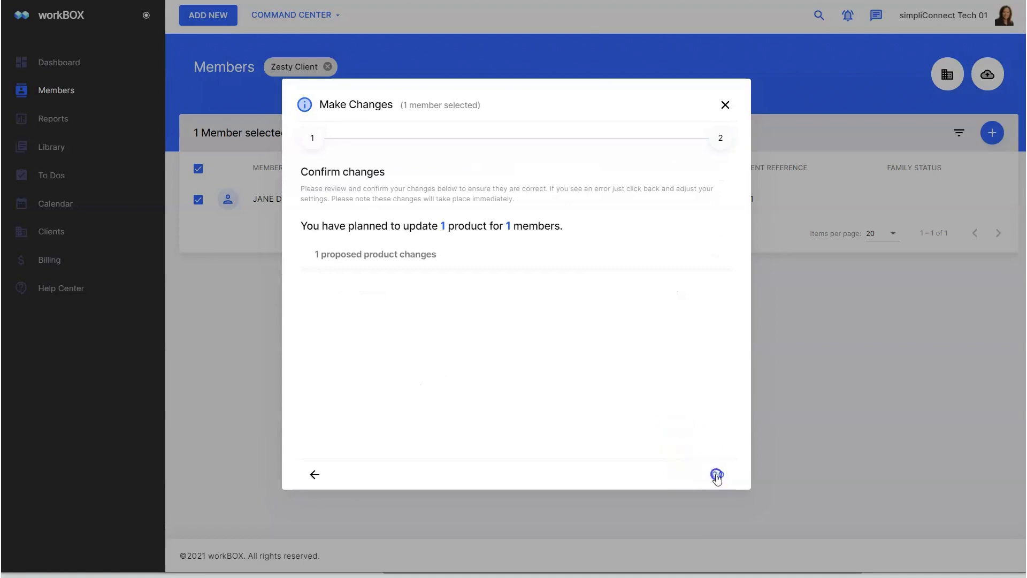
pyautogui.click(717, 475)
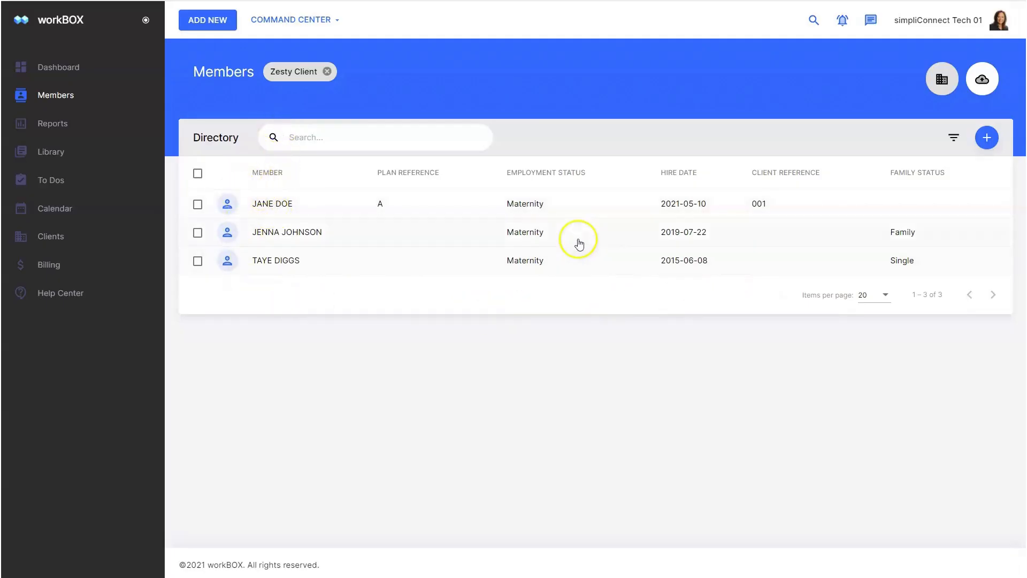
# - Open the member's profile, look through the Info tab, then view the People tab's linked beneficiaries and dependent
pyautogui.click(525, 205)
pyautogui.click(488, 128)
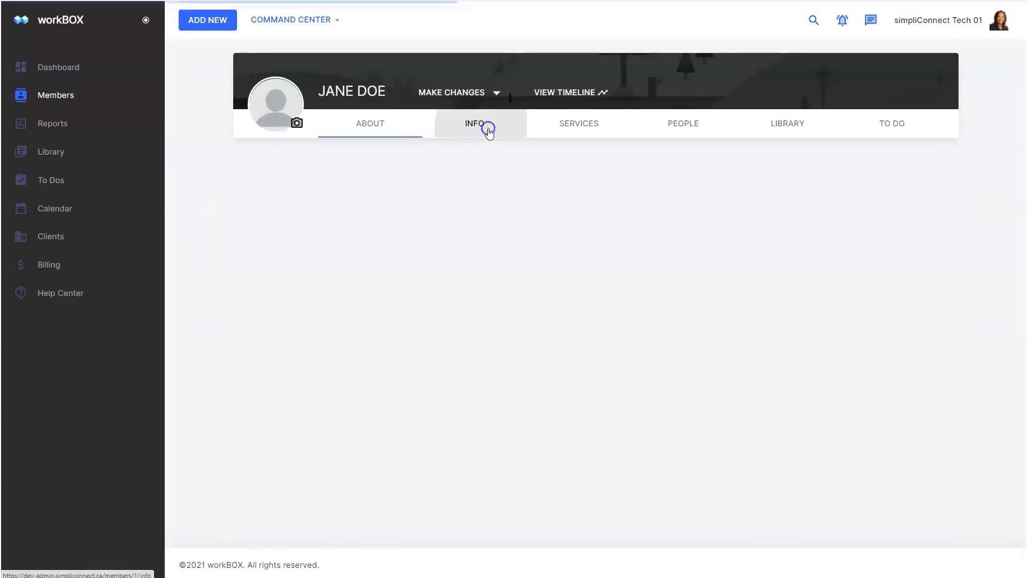
pyautogui.scroll(-8, 490, 274)
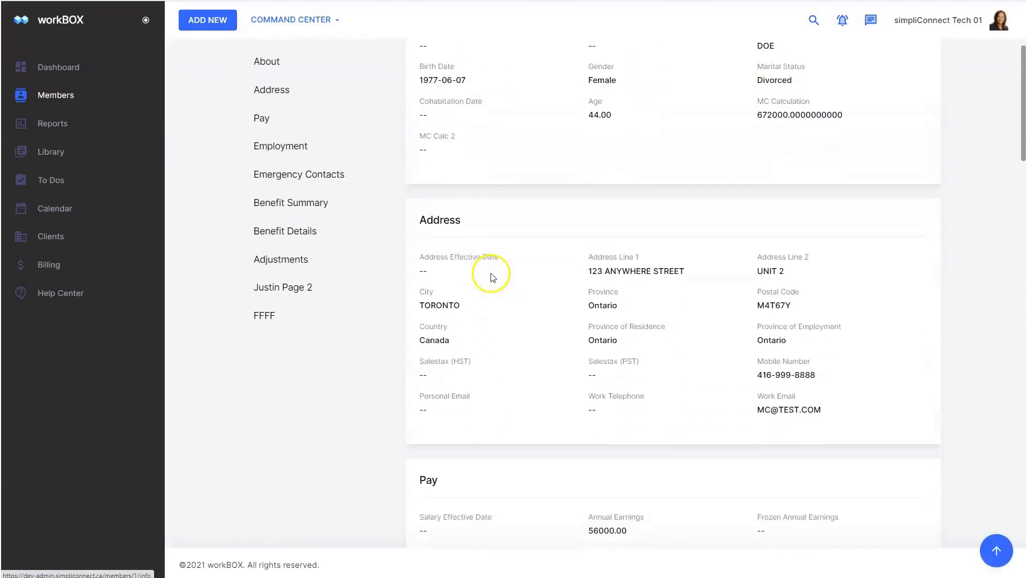
pyautogui.scroll(-7, 493, 277)
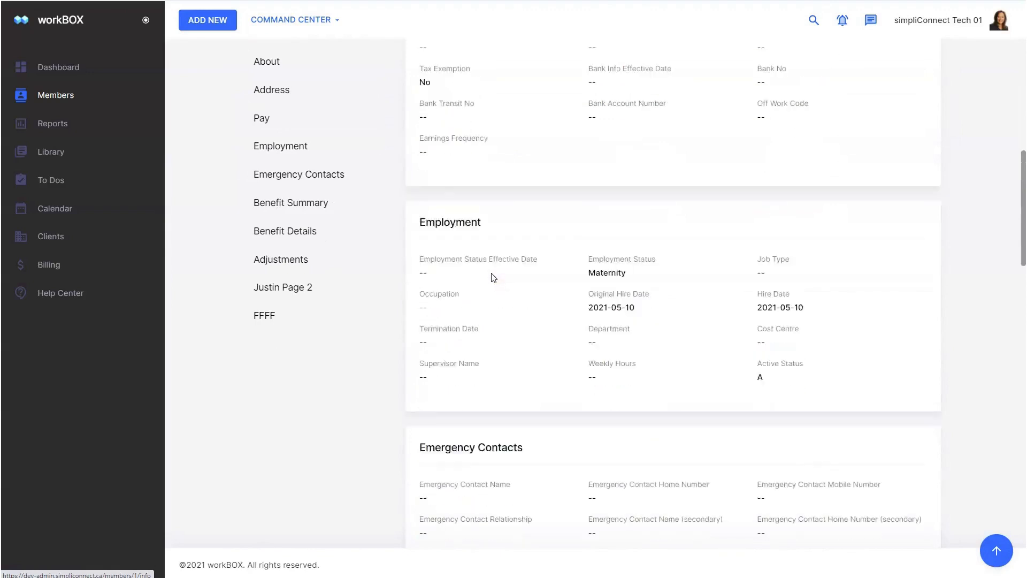
pyautogui.scroll(15, 493, 276)
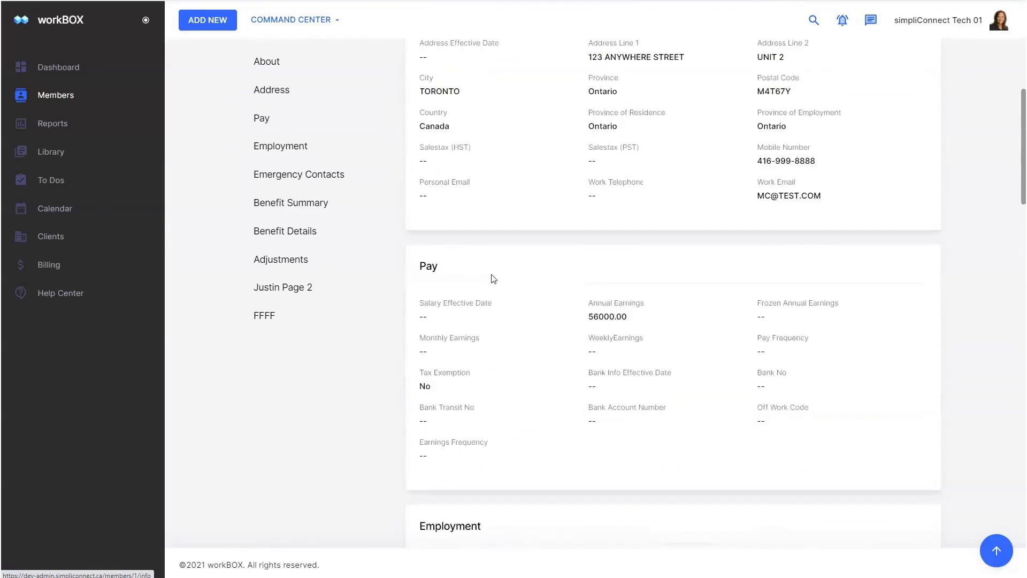
pyautogui.click(678, 122)
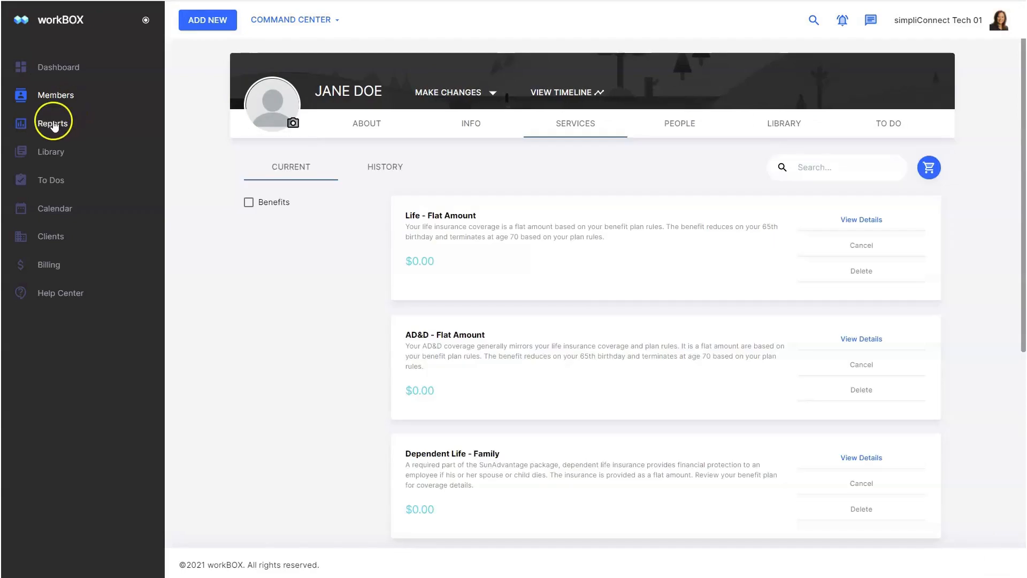
# - Create a new ad hoc report and pick Zesty Client, found by searching 'zes', as its client
pyautogui.click(53, 124)
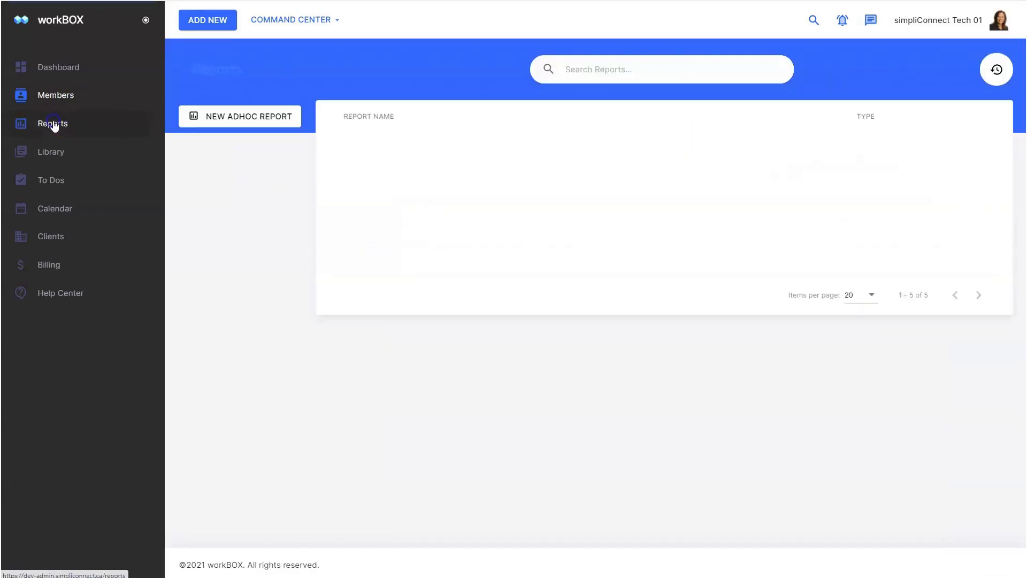
pyautogui.click(259, 117)
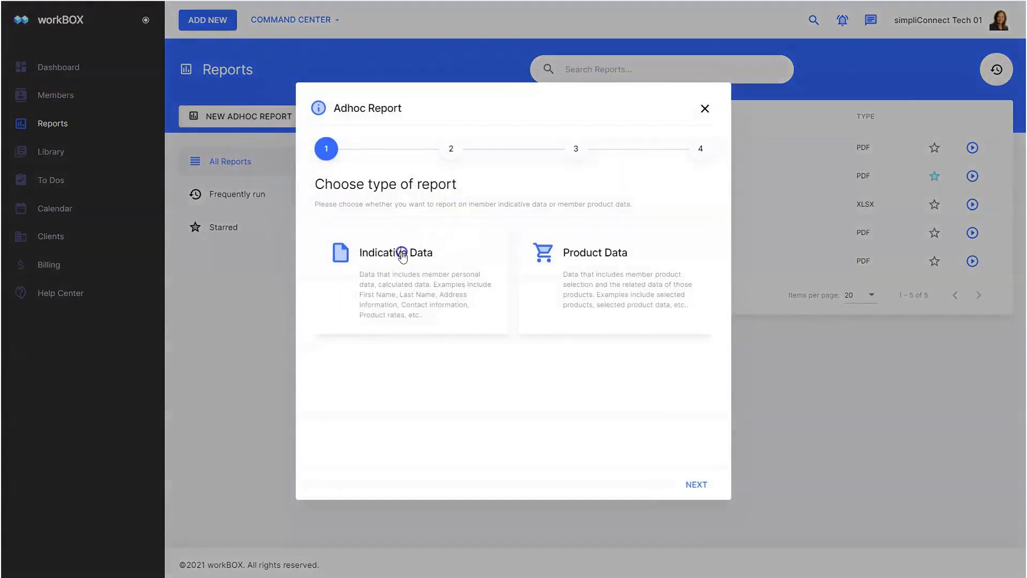
pyautogui.click(705, 489)
pyautogui.click(378, 247)
pyautogui.write('zes')
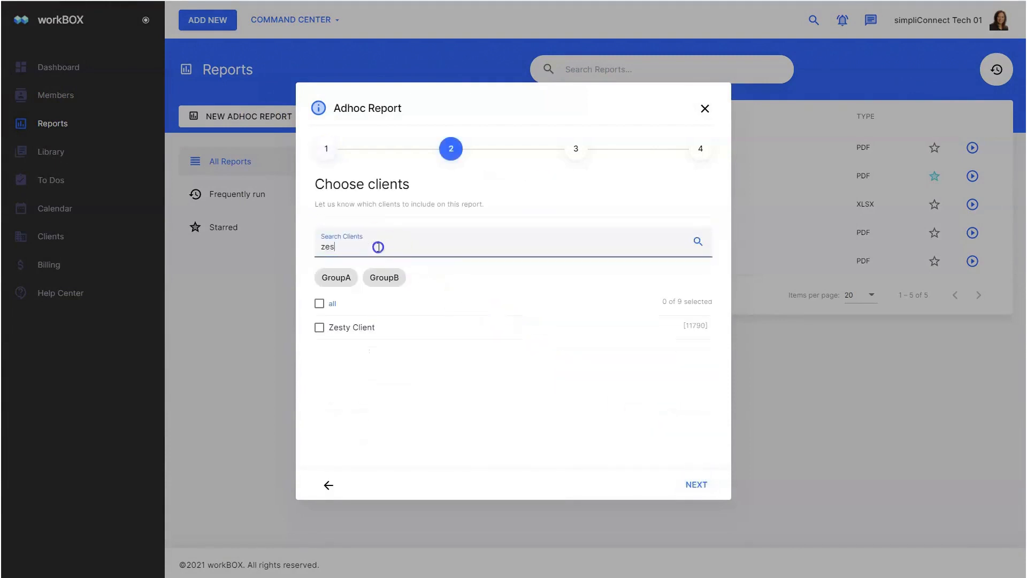
pyautogui.click(363, 328)
pyautogui.click(696, 484)
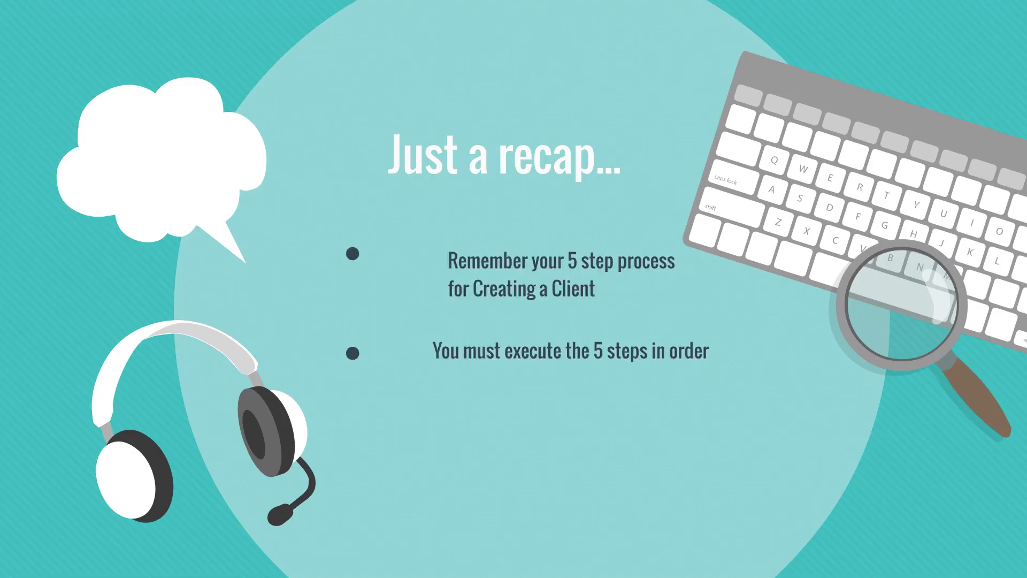